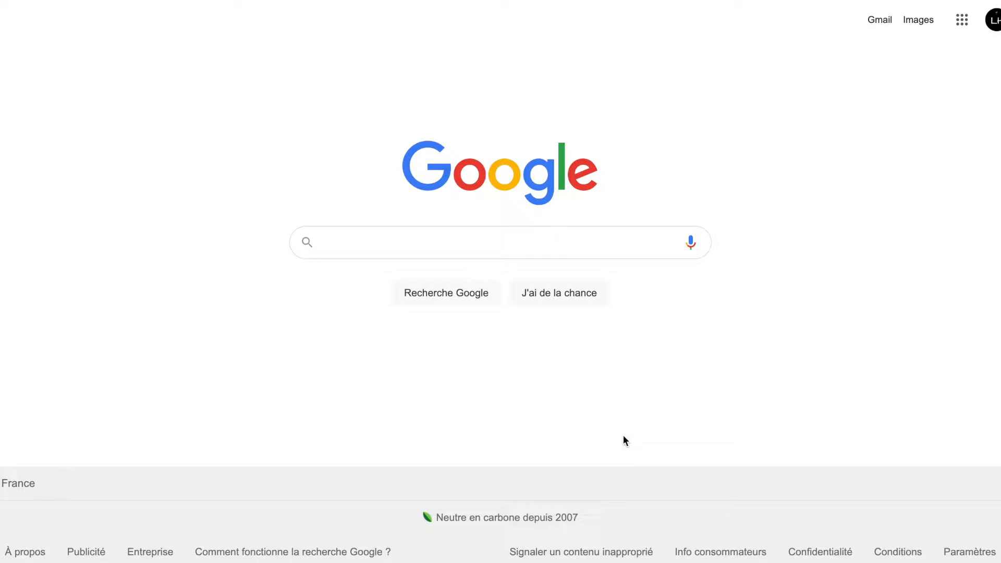
# Open the Amazon KDP site through a Google search for "kdp amazon" and sign in to the account
pyautogui.write('kdp')
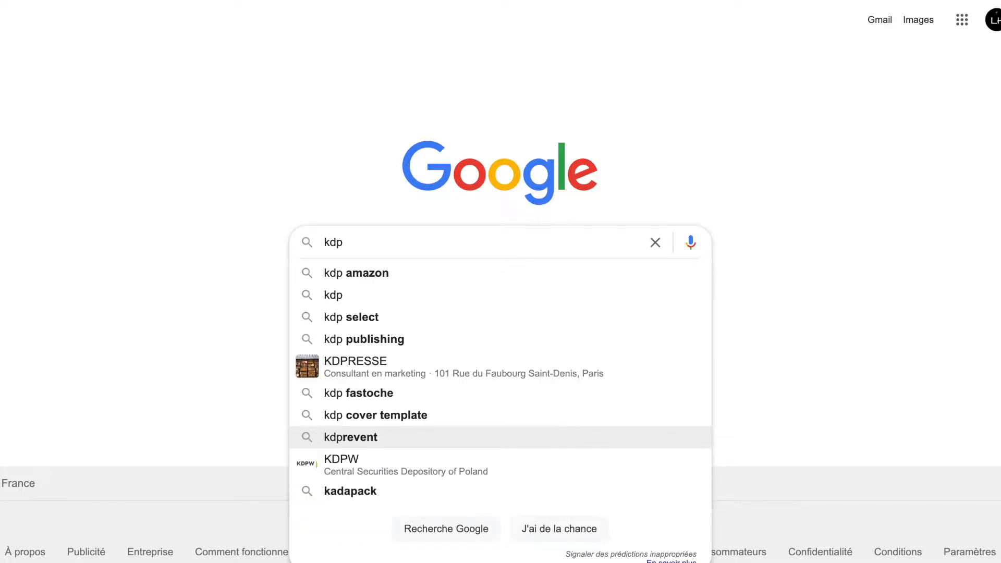
pyautogui.click(511, 275)
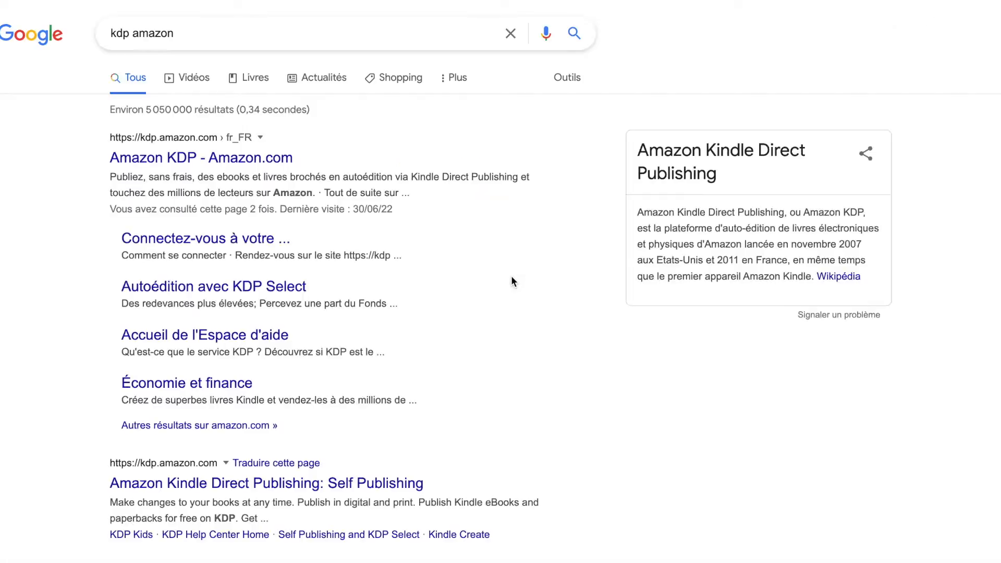
pyautogui.click(271, 159)
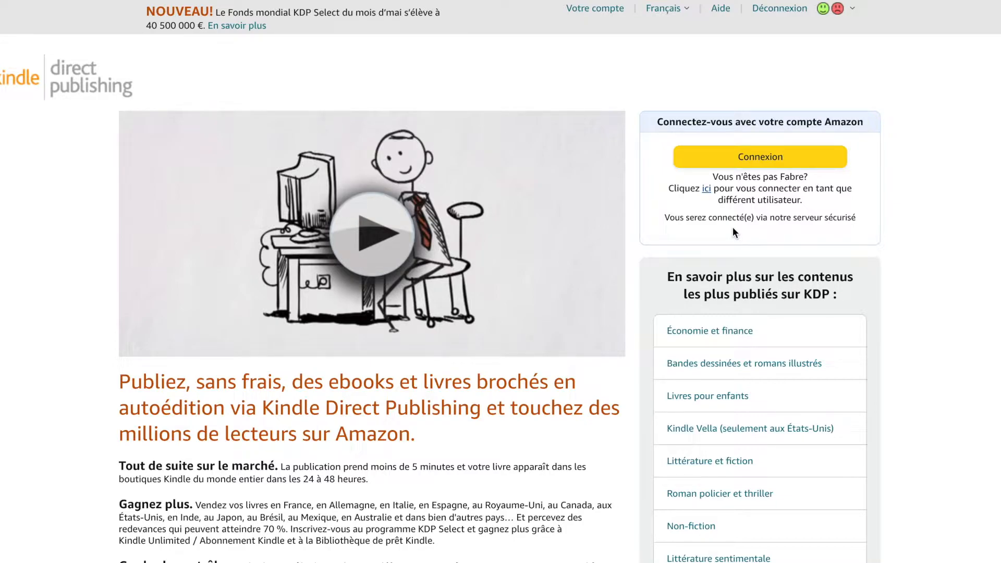
pyautogui.click(742, 160)
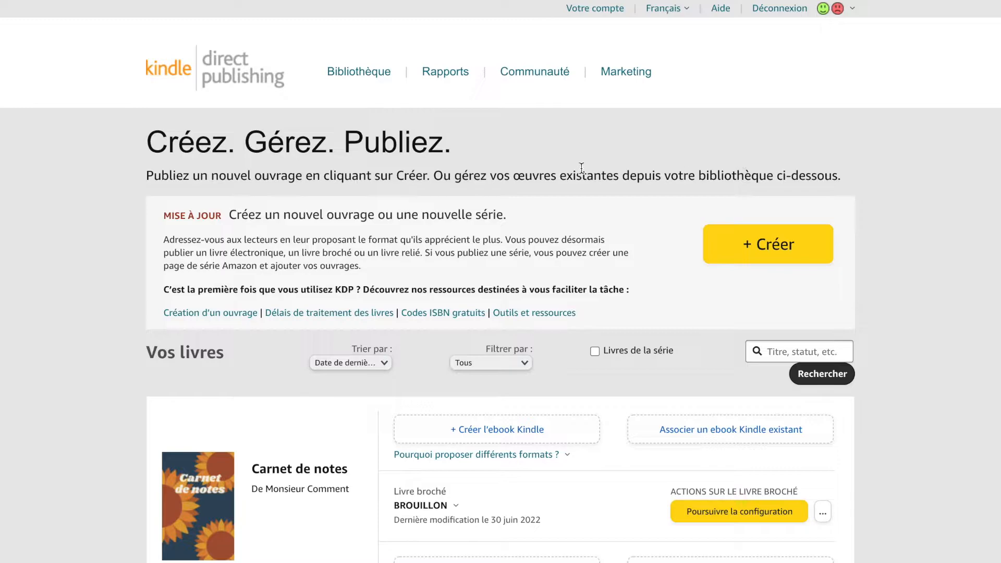
# Start creating a new paperback title (Livre broché)
pyautogui.click(776, 245)
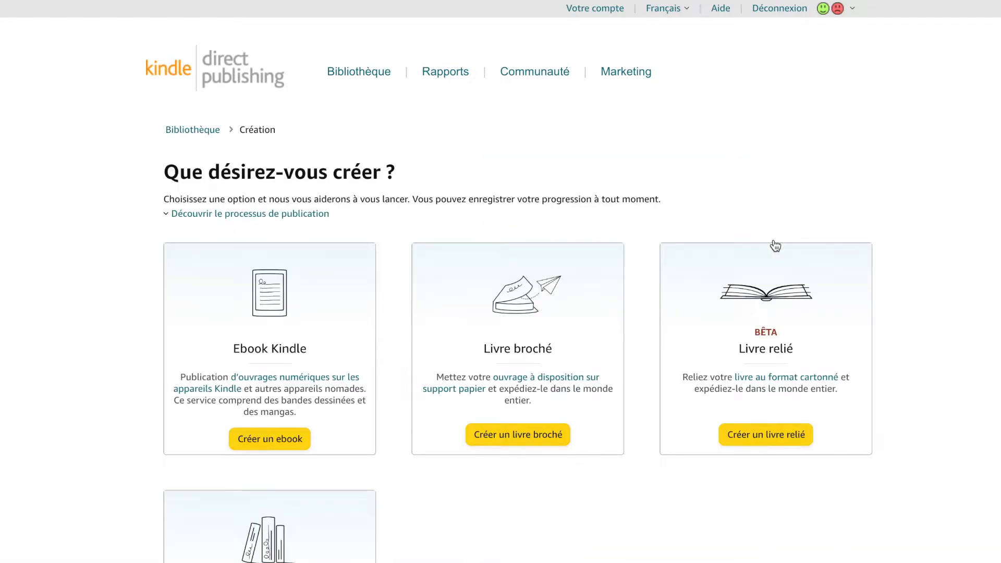
pyautogui.scroll(-2, 776, 246)
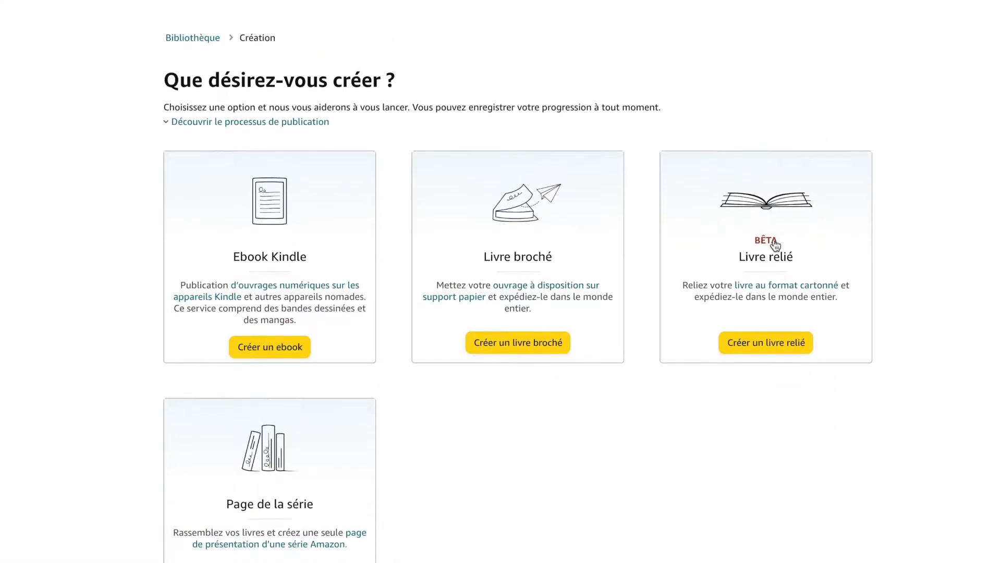
pyautogui.click(531, 348)
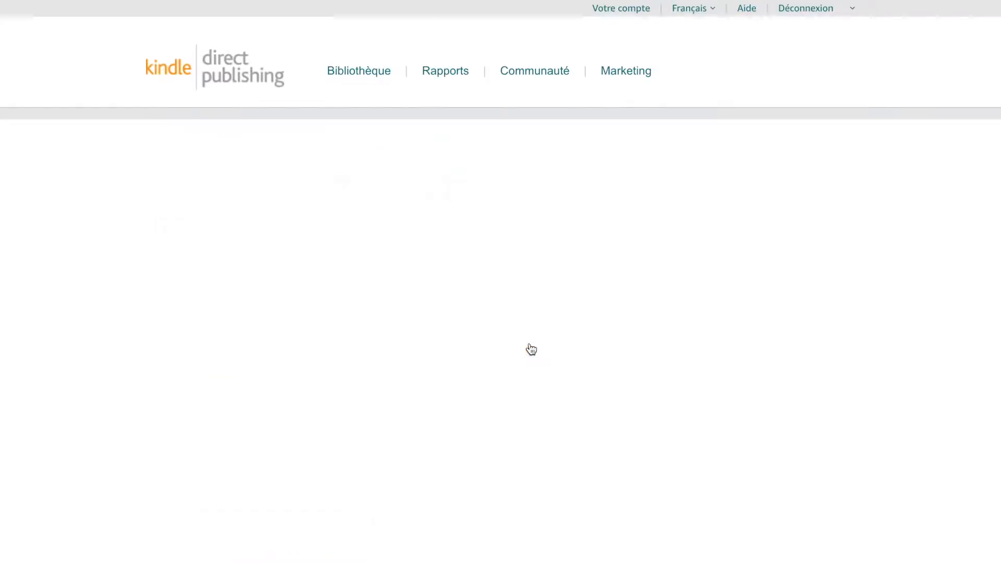
# Look through the sections of the paperback's information form, from language and title onward
pyautogui.scroll(-1, 531, 349)
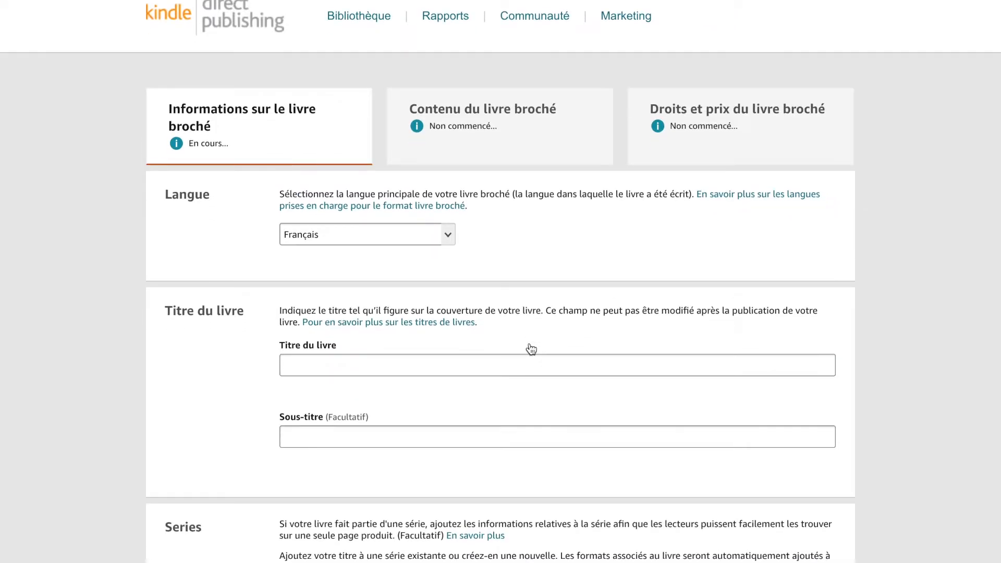
pyautogui.scroll(-3, 532, 349)
pyautogui.scroll(2, 531, 349)
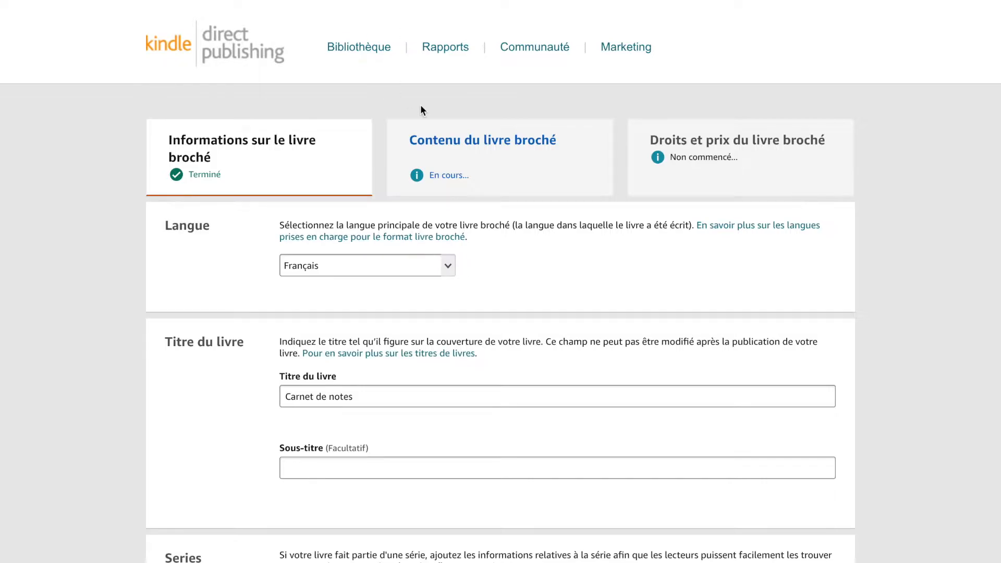
pyautogui.scroll(-6, 422, 106)
pyautogui.scroll(7, 422, 107)
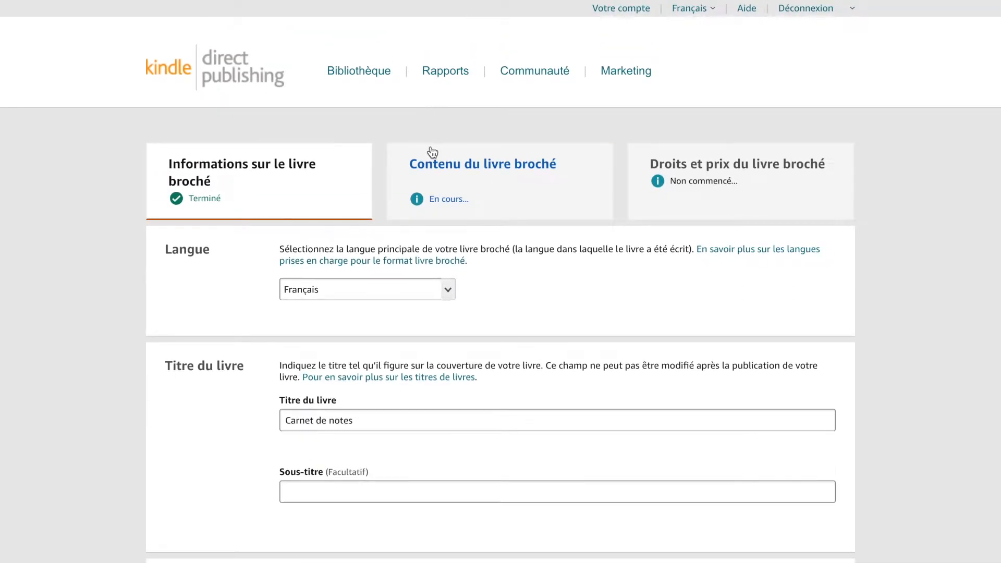
pyautogui.scroll(-2, 470, 202)
pyautogui.scroll(-2, 471, 203)
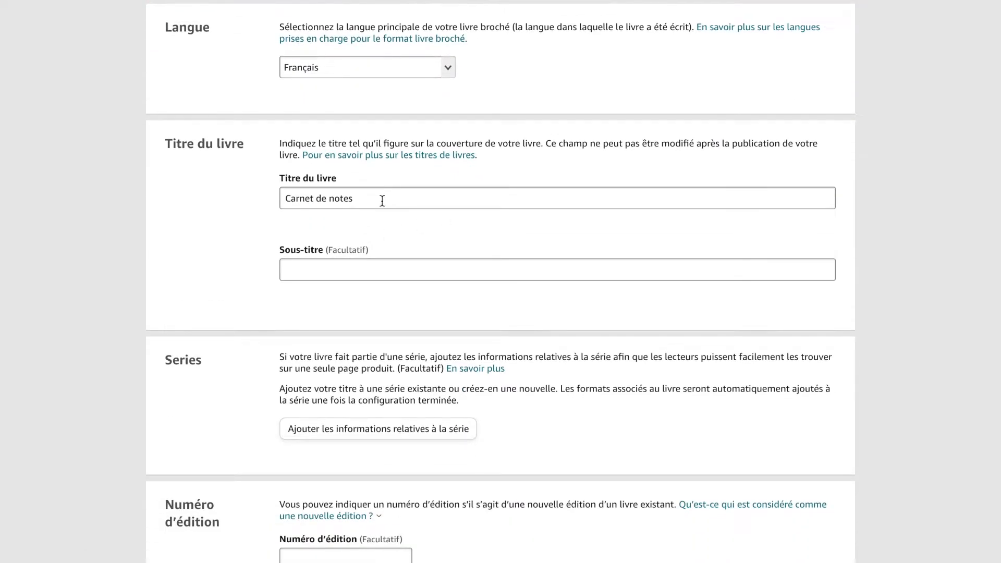
# Set the book's primary language to Français
pyautogui.scroll(1, 382, 199)
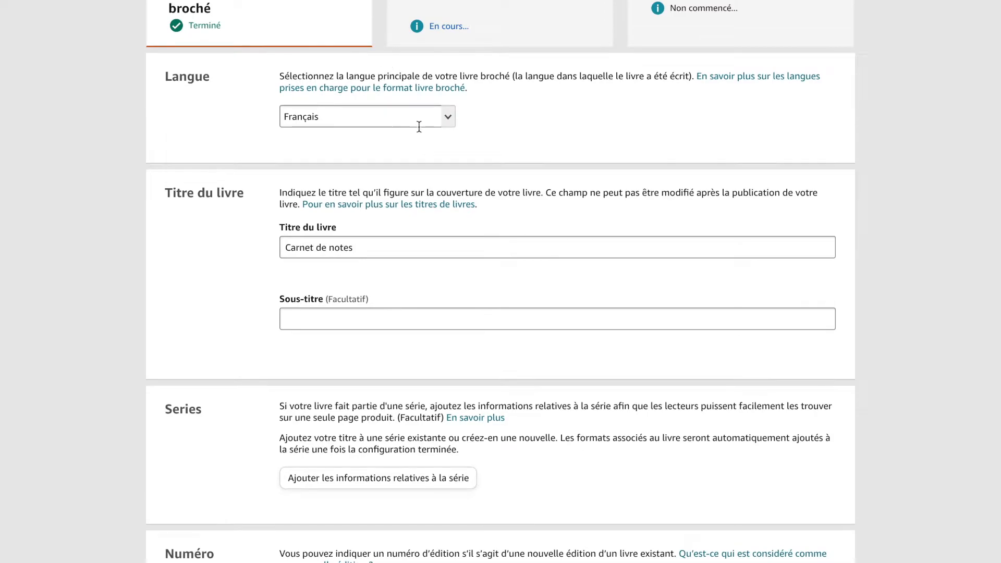
pyautogui.click(451, 126)
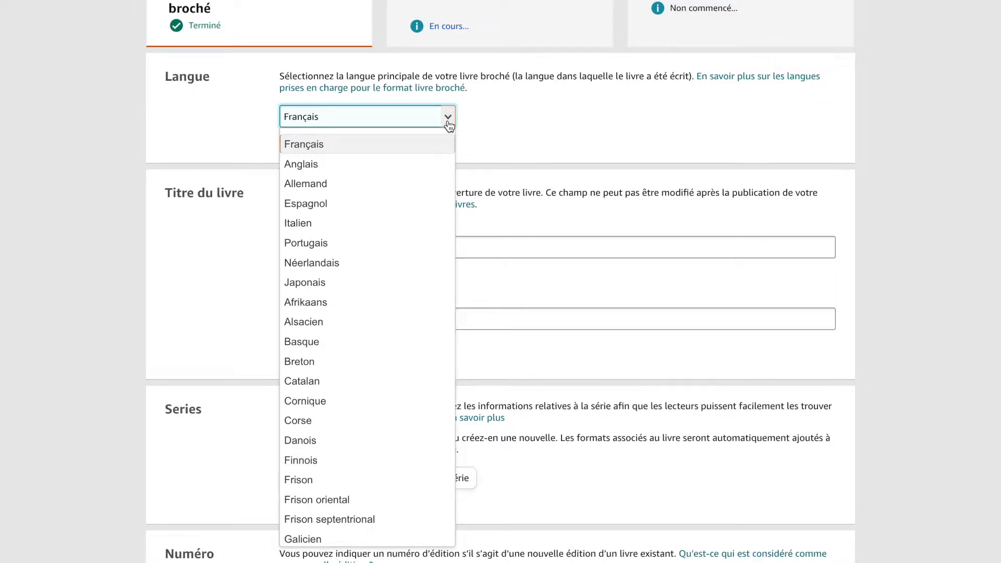
pyautogui.click(412, 149)
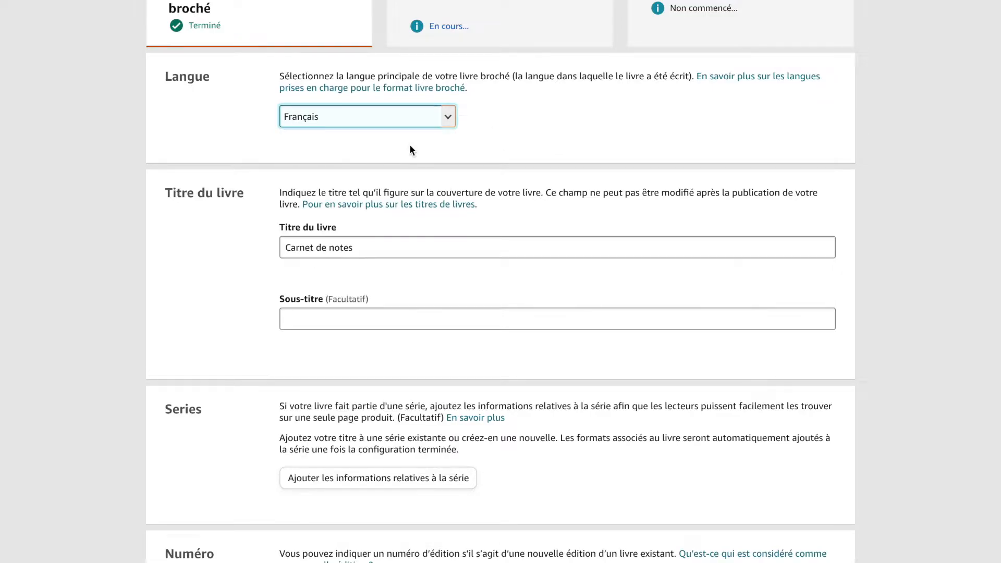
# Enter "Carnet de notes Tournesol | Taille :" as the beginning of the book's subtitle
pyautogui.click(376, 253)
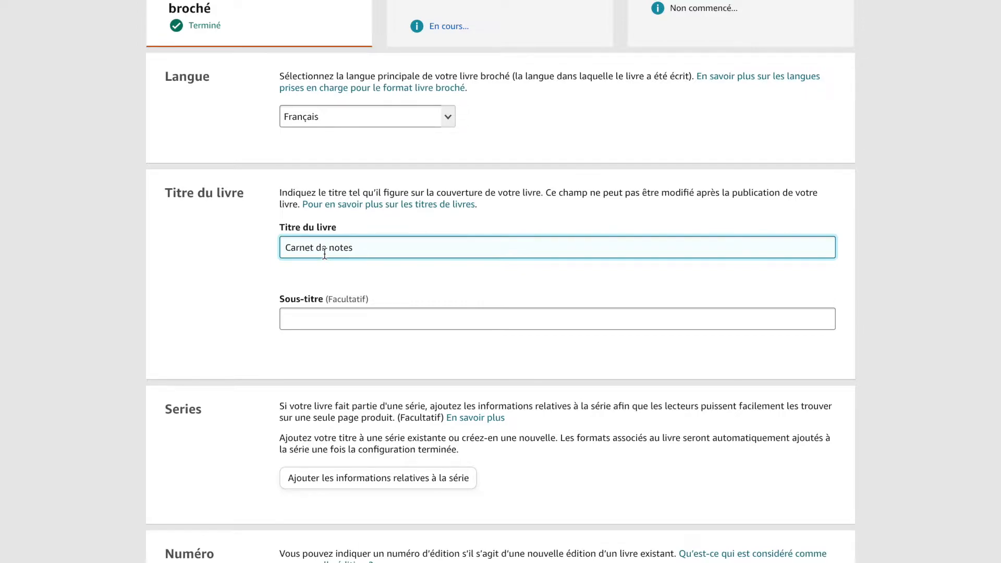
pyautogui.click(329, 322)
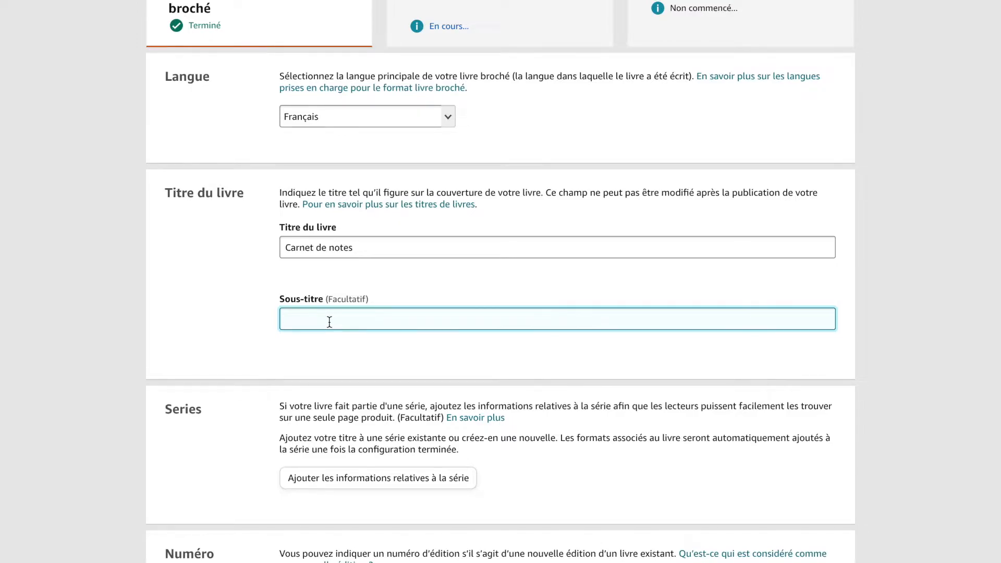
pyautogui.write('Carnet de notes Tournesol')
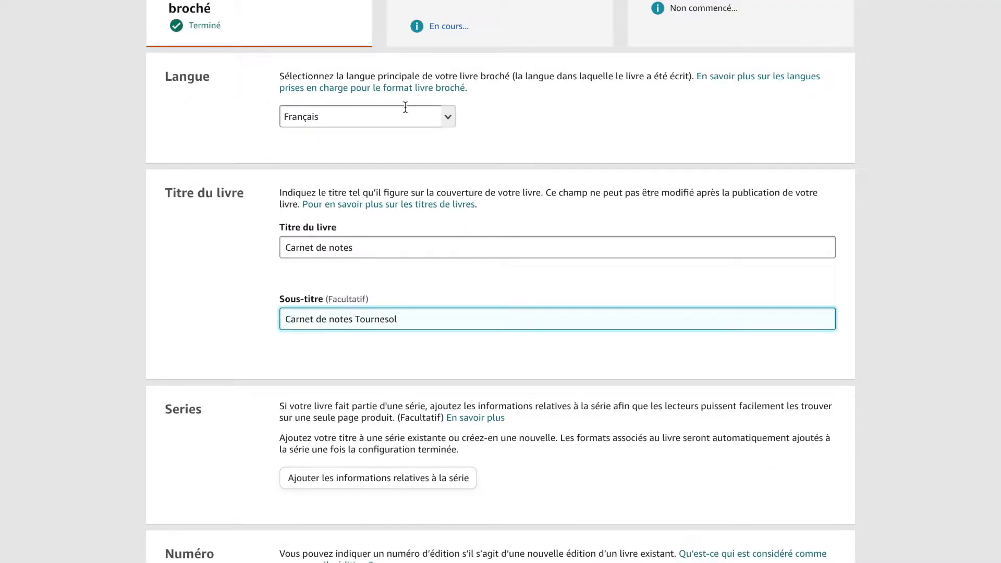
pyautogui.write('|')
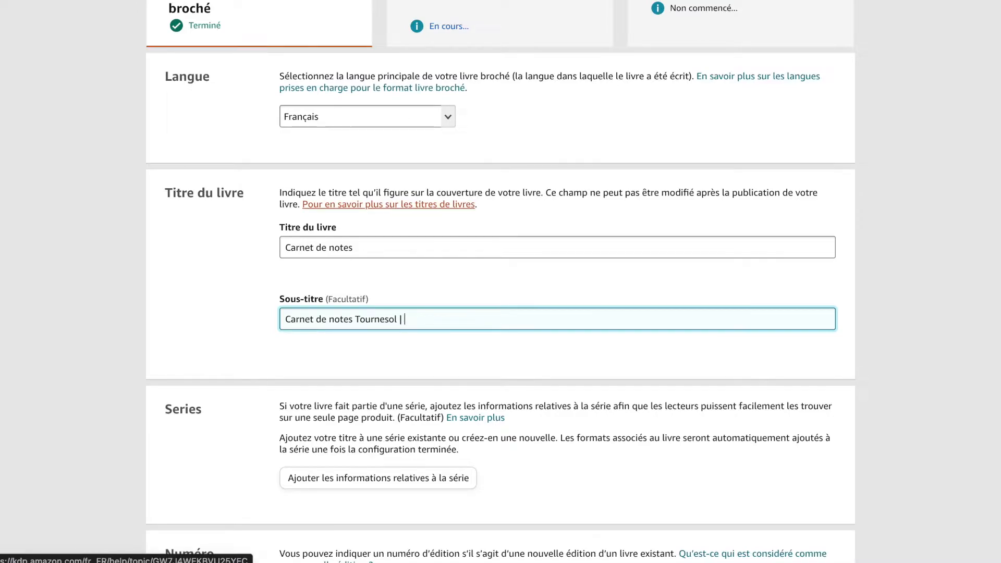
pyautogui.write('Taille :')
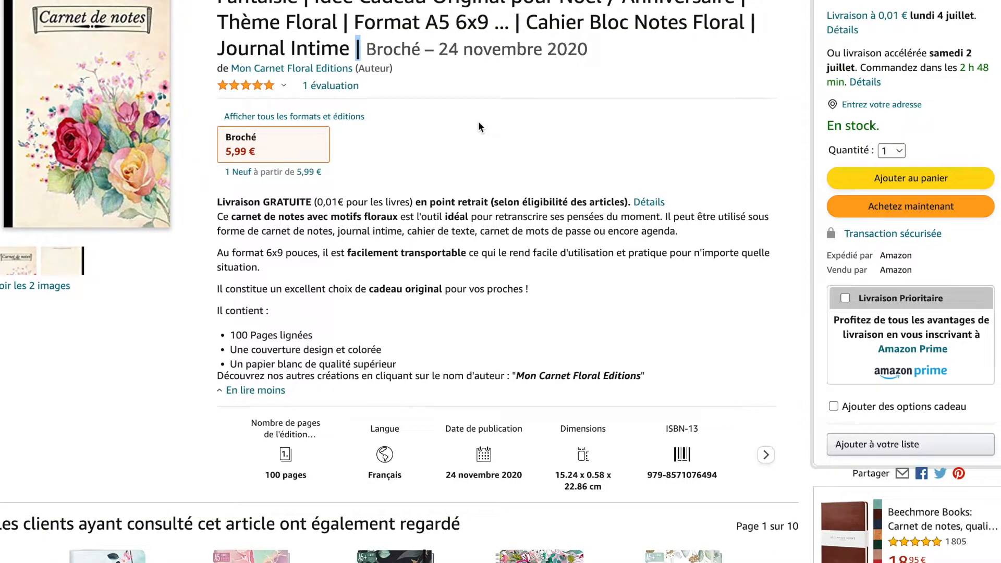
# Copy the dimensions 15.24 x 0.58 x 22.86 cm from the floral notebook's Amazon listing and append them to the subtitle
pyautogui.scroll(-1, 479, 127)
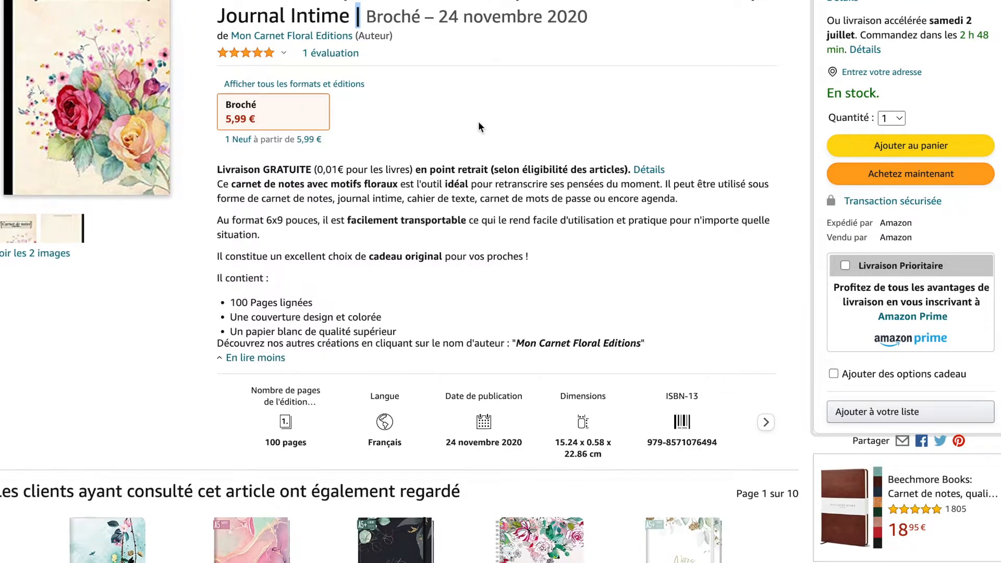
pyautogui.scroll(3, 527, 397)
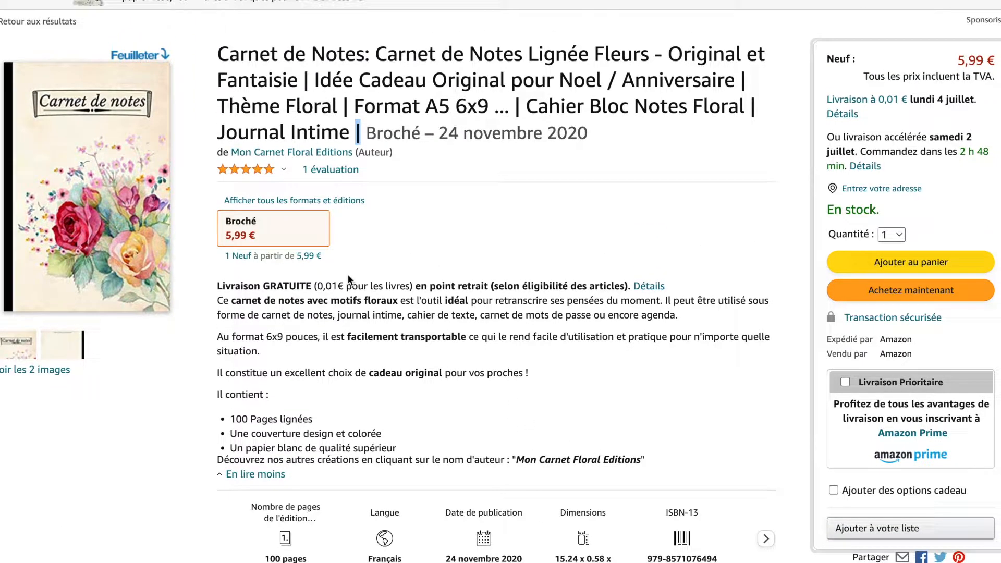
pyautogui.scroll(2, 166, 214)
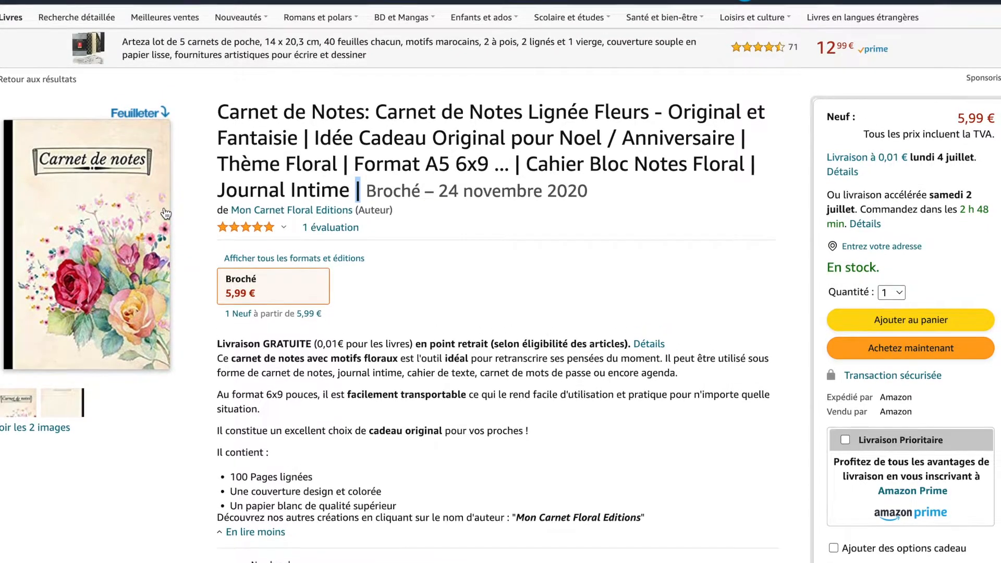
pyautogui.scroll(-4, 166, 213)
pyautogui.scroll(2, 249, 123)
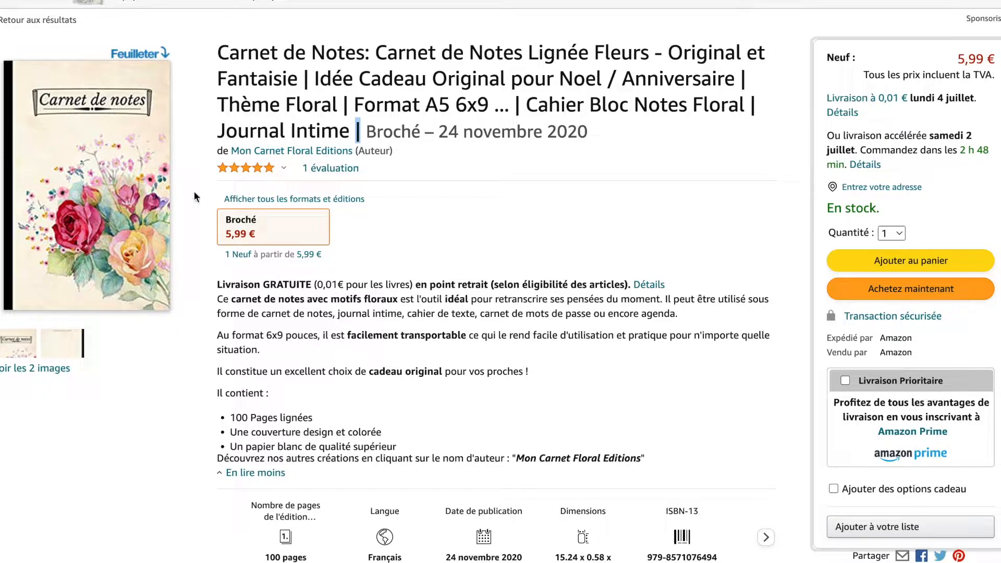
pyautogui.scroll(-2, 291, 265)
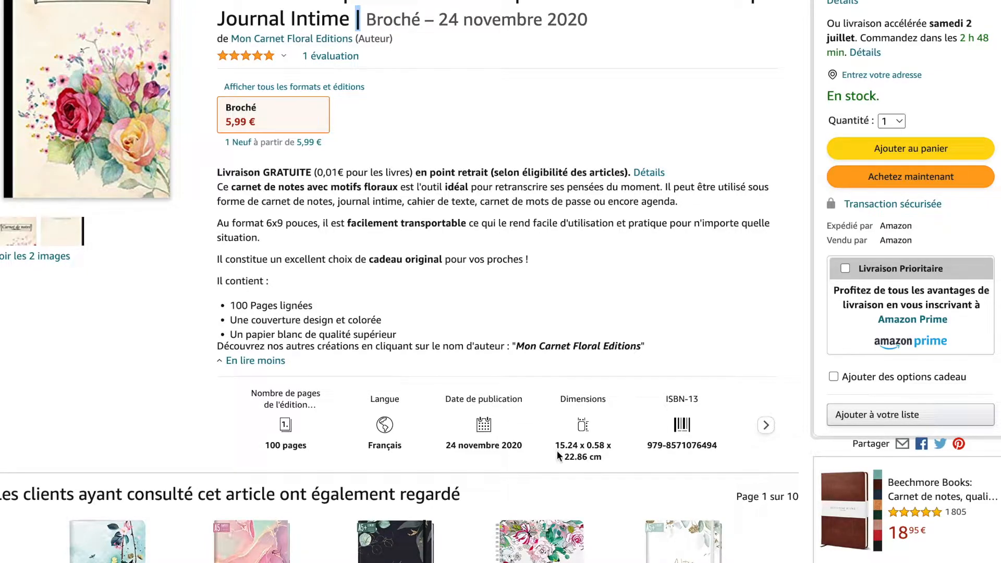
pyautogui.moveTo(556, 444); pyautogui.dragTo(596, 458)
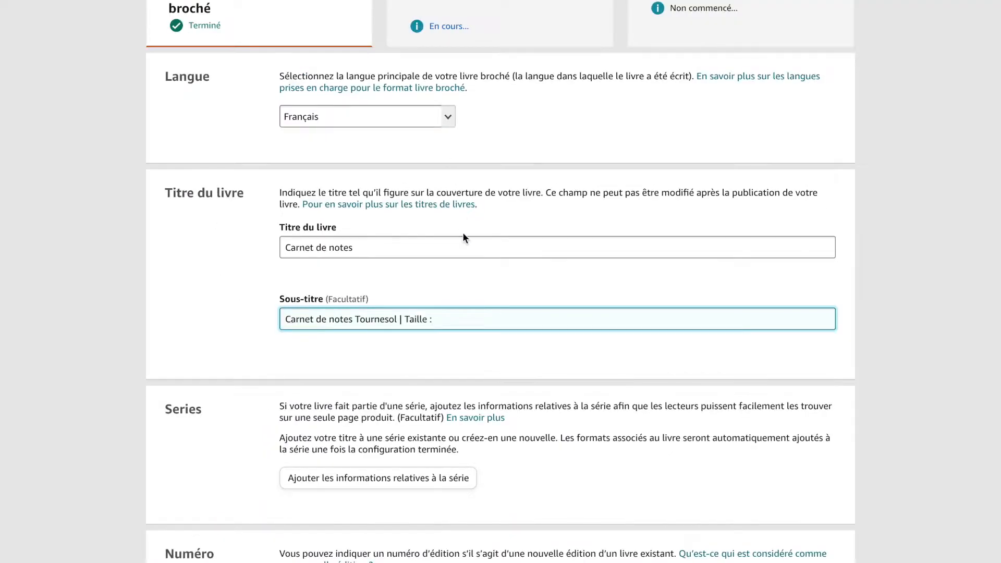
pyautogui.write('15.24 x 0.58 x 22.86 cm')
pyautogui.doubleClick(401, 319)
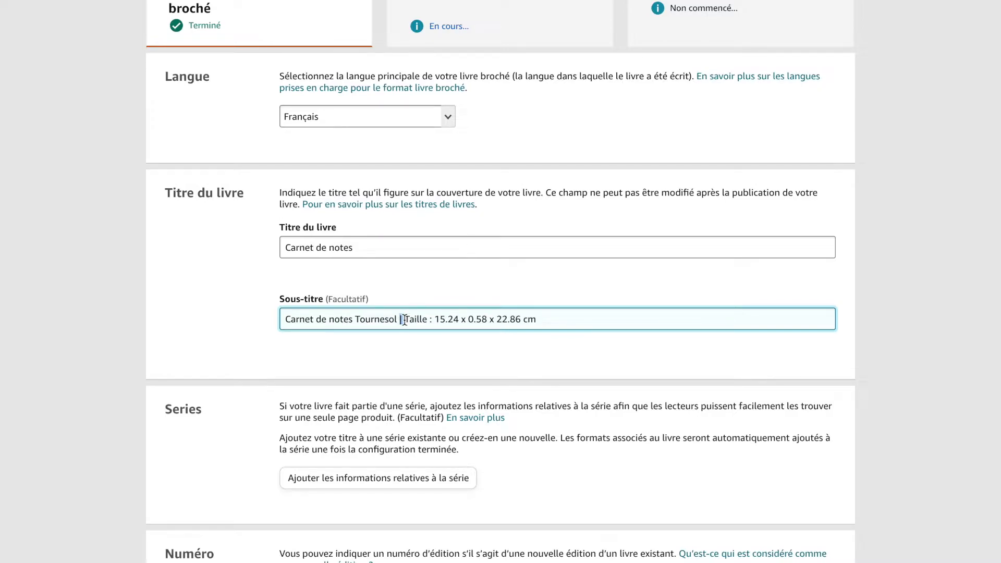
pyautogui.click(439, 305)
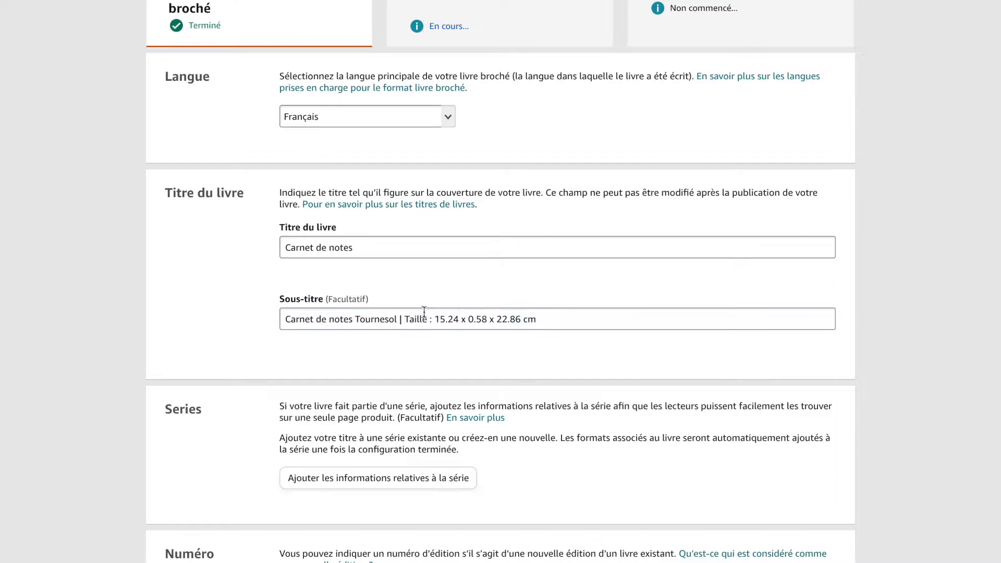
pyautogui.click(400, 321)
pyautogui.write('15.24 x 0.58 x 22.86 cm')
pyautogui.hotkey('ctrl', 'z')
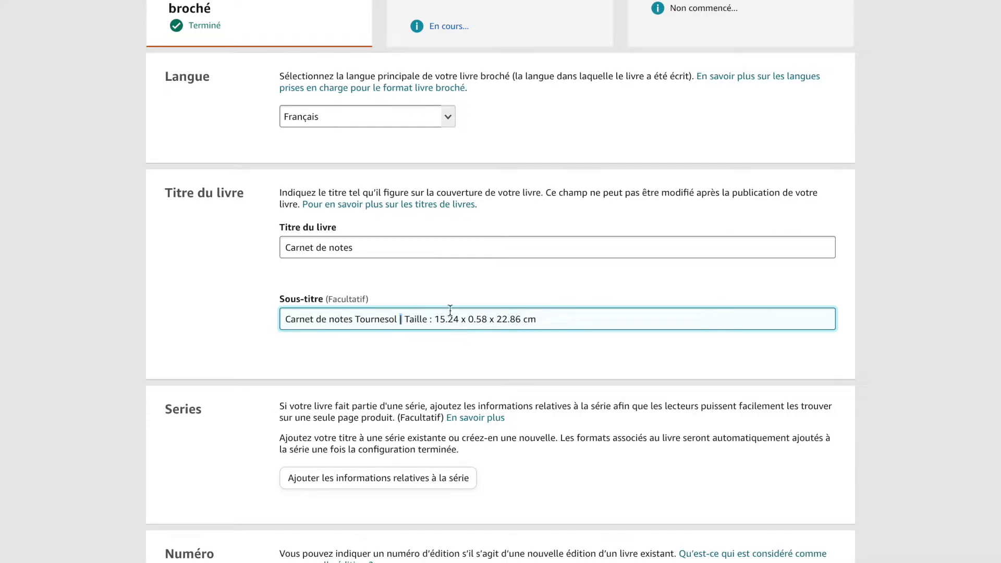
# Append "| idéal pour les enfants et les adultes" to the end of the subtitle
pyautogui.click(573, 326)
pyautogui.write('| idéal pour les enfants')
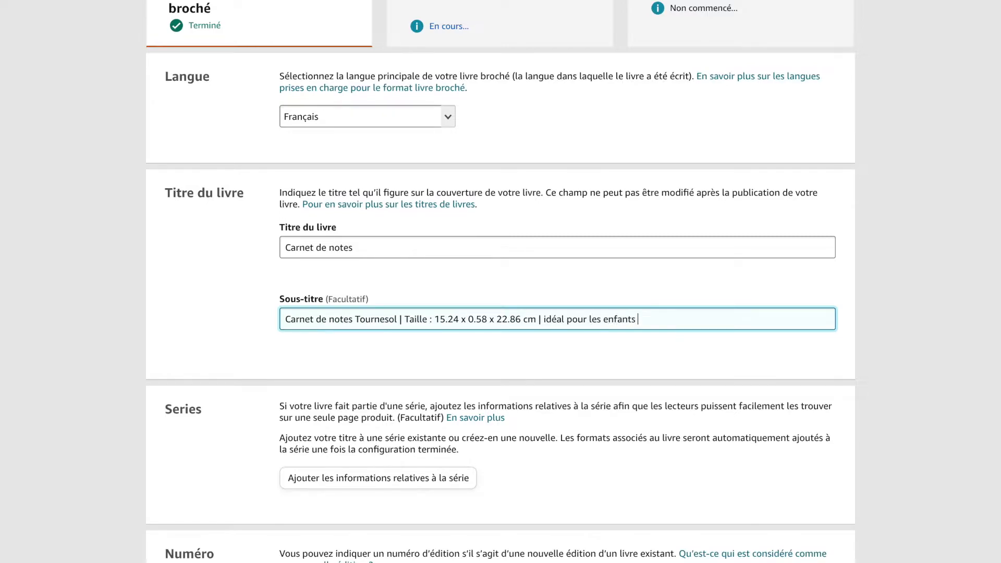
pyautogui.write(' et les adultes')
# Replace the word "Taille" in the subtitle with "Dimension"
pyautogui.tripleClick(412, 324)
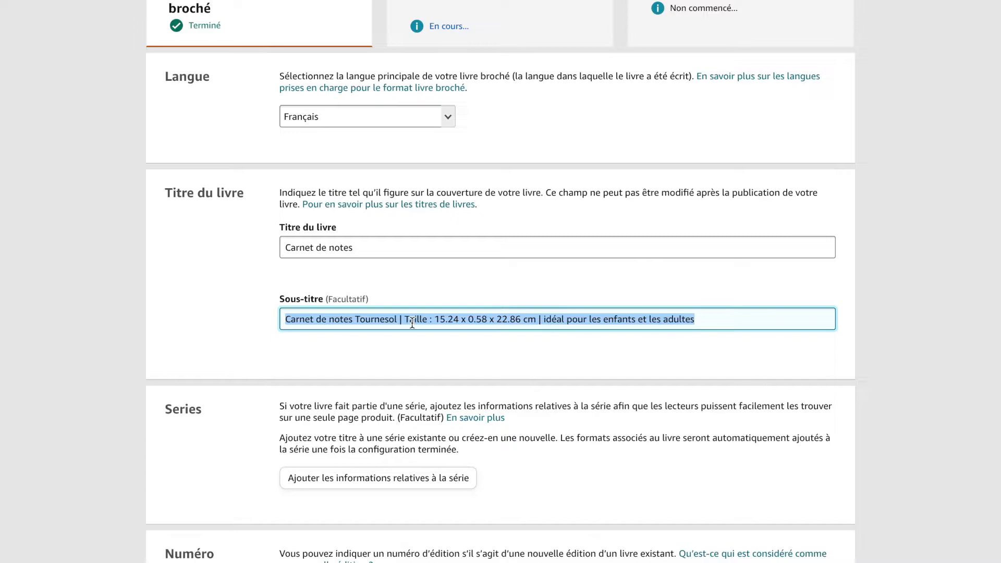
pyautogui.doubleClick(412, 323)
pyautogui.write('Dimension')
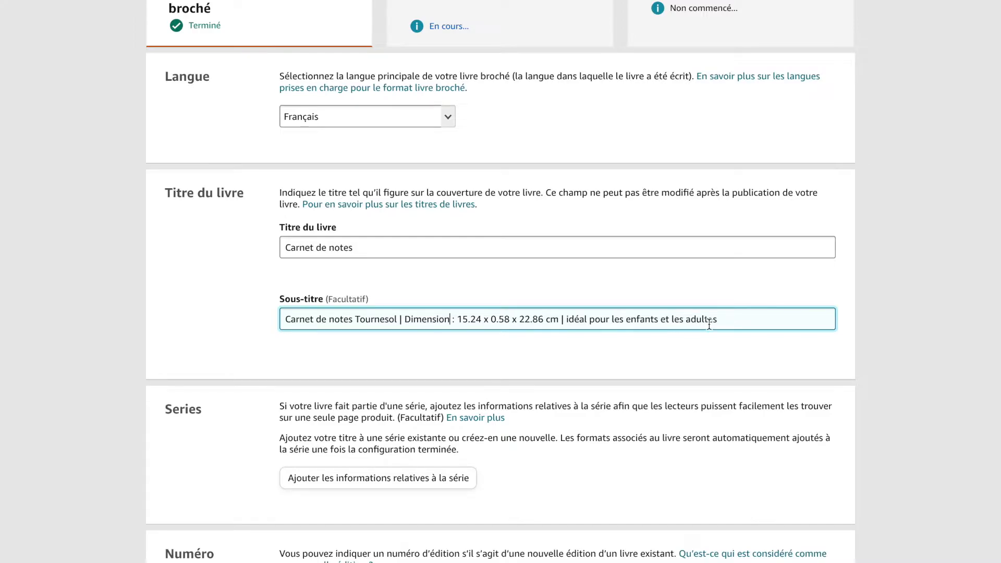
# Clear the main author's first and last name fields and re-enter the author's name in them
pyautogui.scroll(-3, 709, 325)
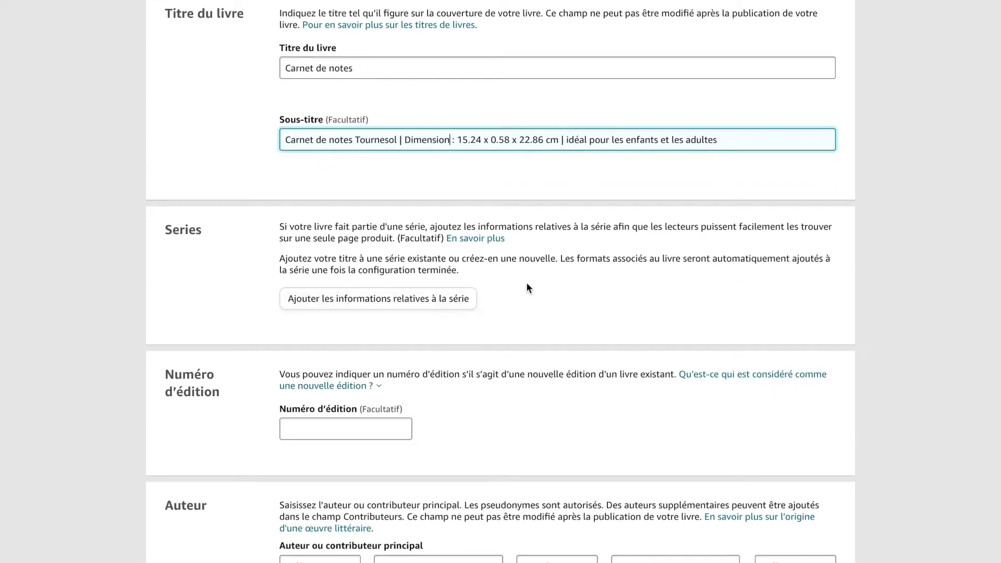
pyautogui.scroll(-2, 570, 311)
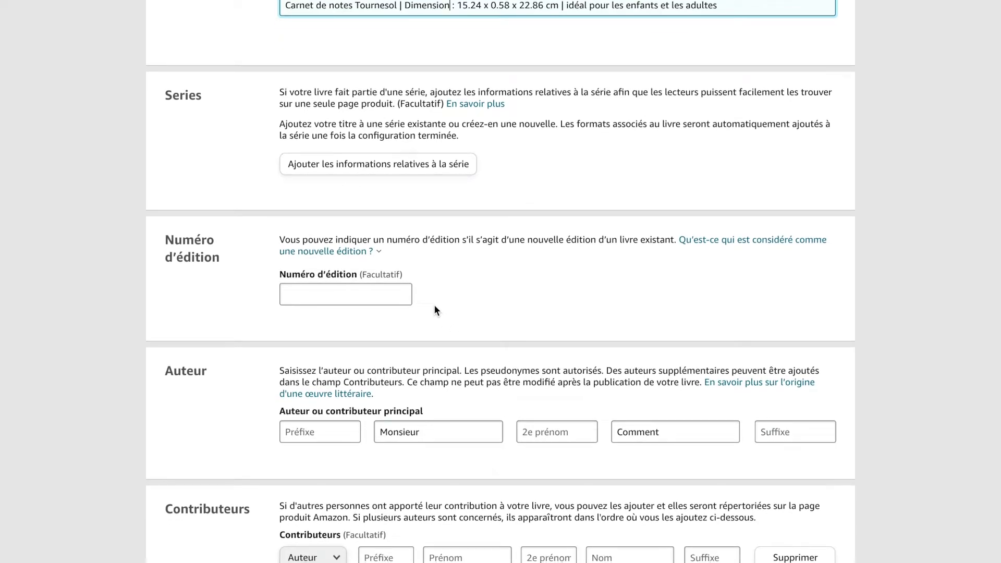
pyautogui.doubleClick(443, 437)
pyautogui.press('BackSpace')
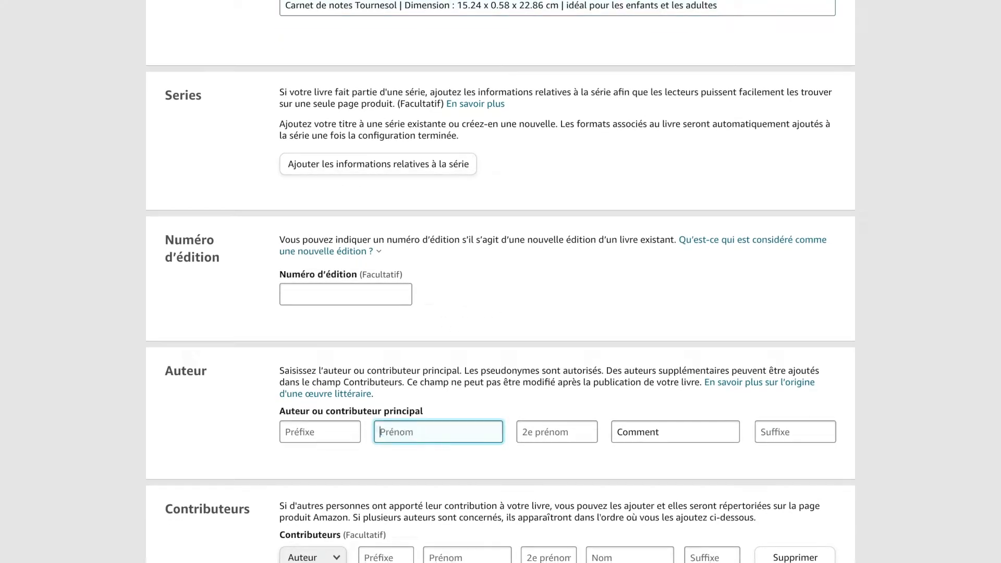
pyautogui.doubleClick(675, 437)
pyautogui.press('BackSpace')
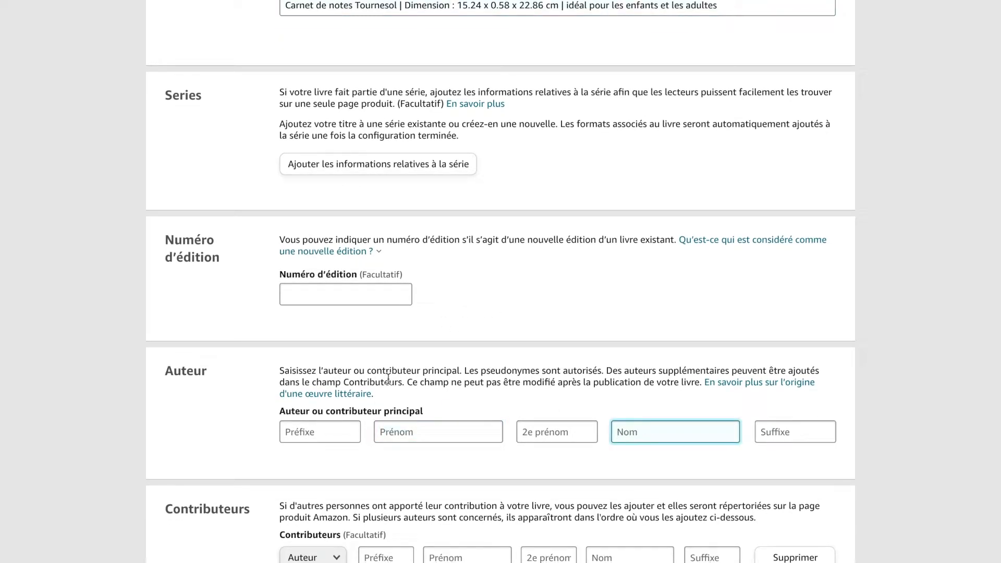
pyautogui.scroll(-1, 411, 432)
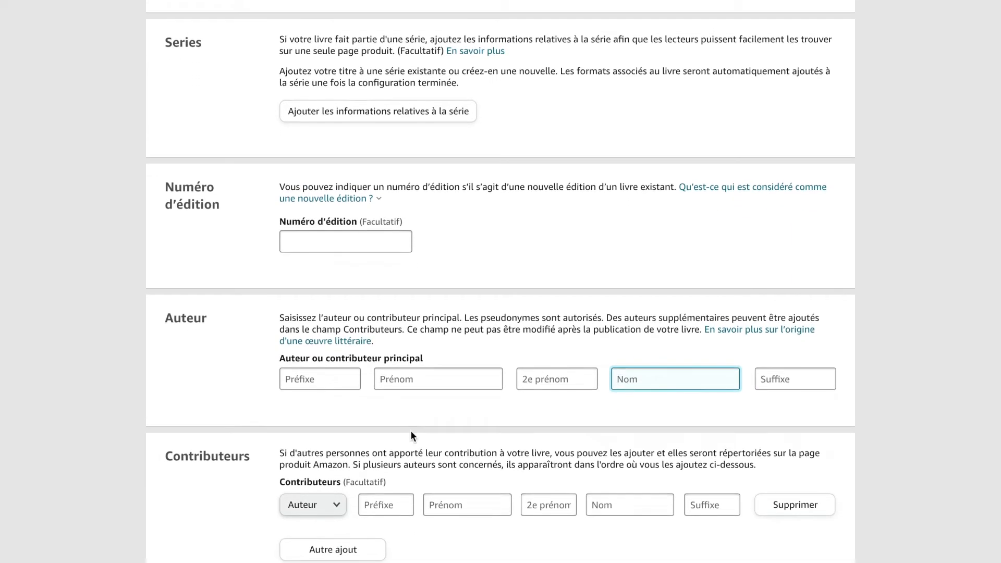
pyautogui.click(427, 386)
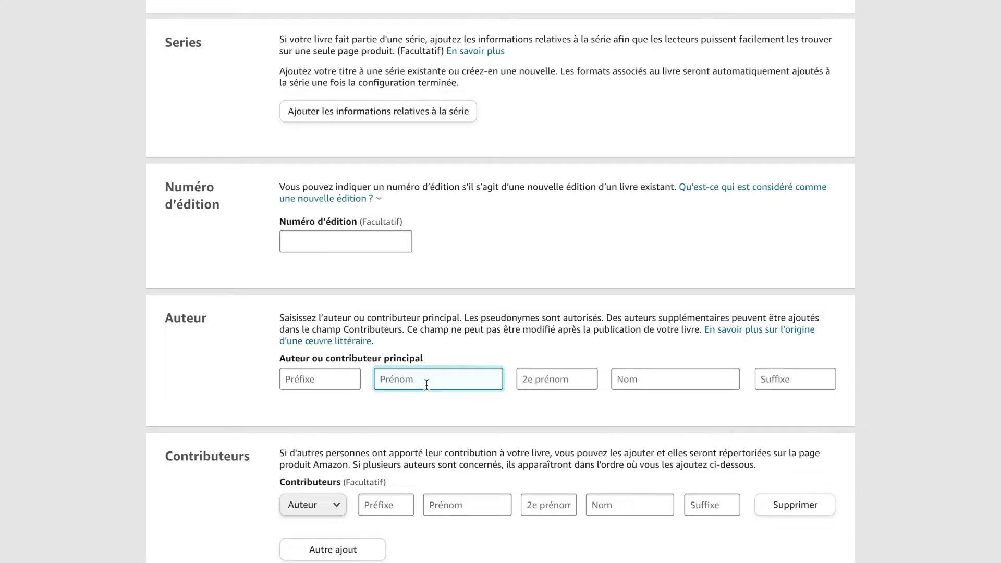
pyautogui.write('Monsieur')
pyautogui.click(685, 384)
pyautogui.write('Comment')
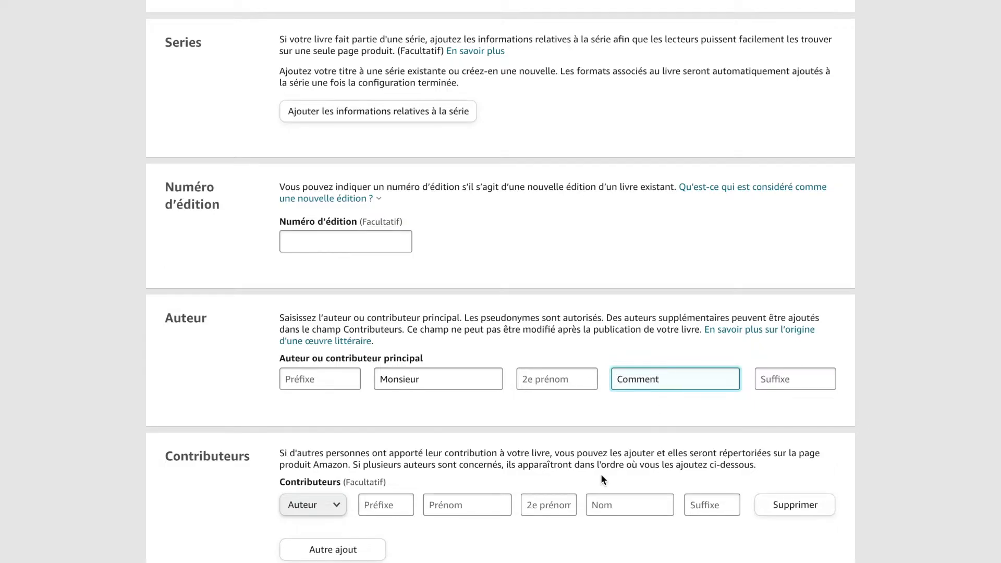
# Extend the description's "Carnet de notes" line with "Tournesol, idéal pour les enfants et les adultes"
pyautogui.scroll(-9, 601, 479)
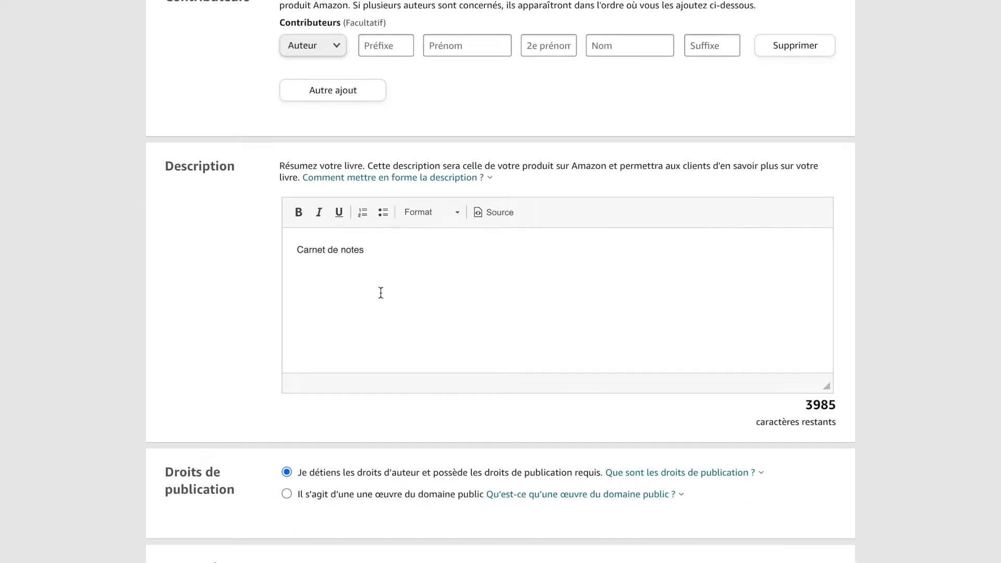
pyautogui.click(311, 253)
pyautogui.tripleClick(311, 253)
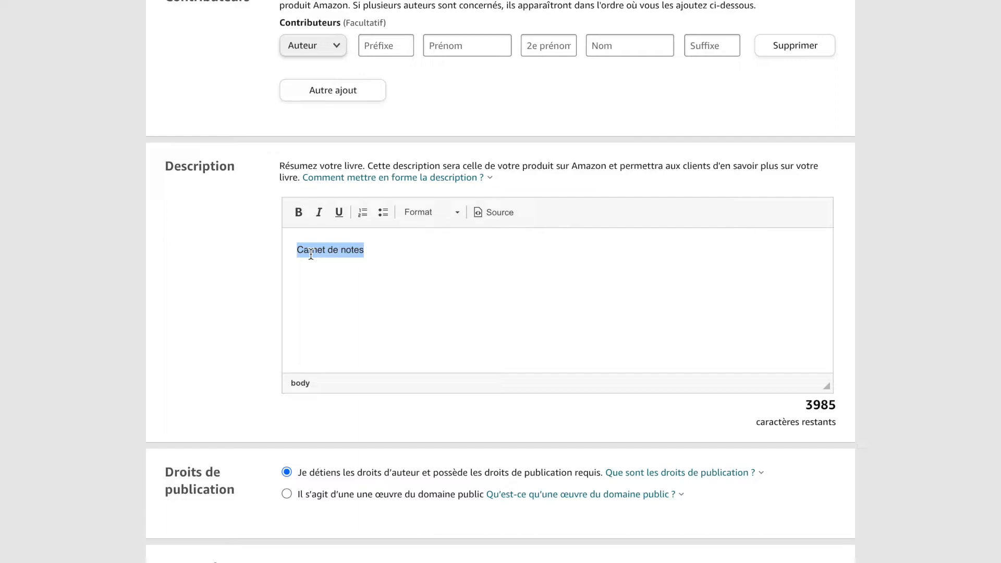
pyautogui.scroll(-1, 194, 311)
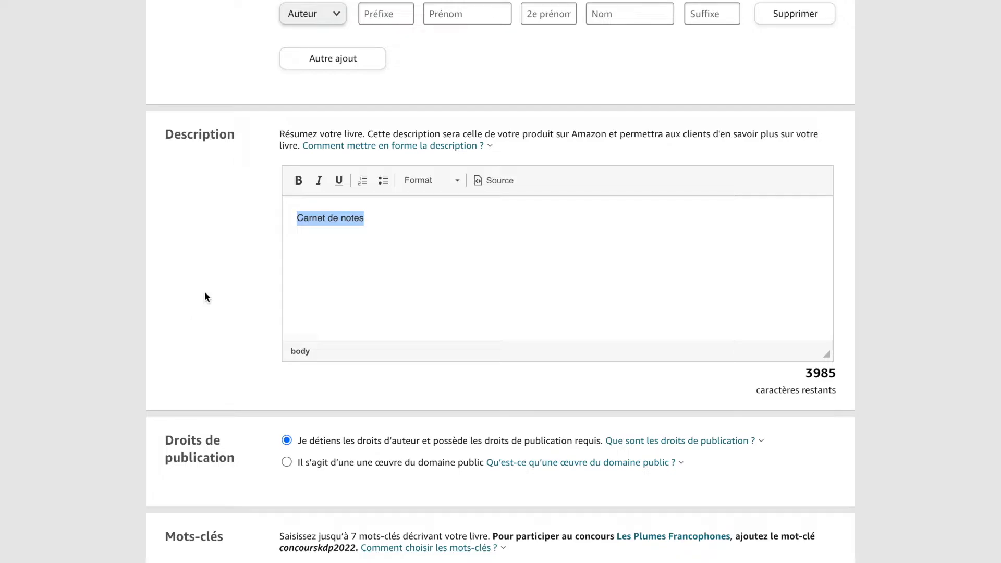
pyautogui.click(389, 224)
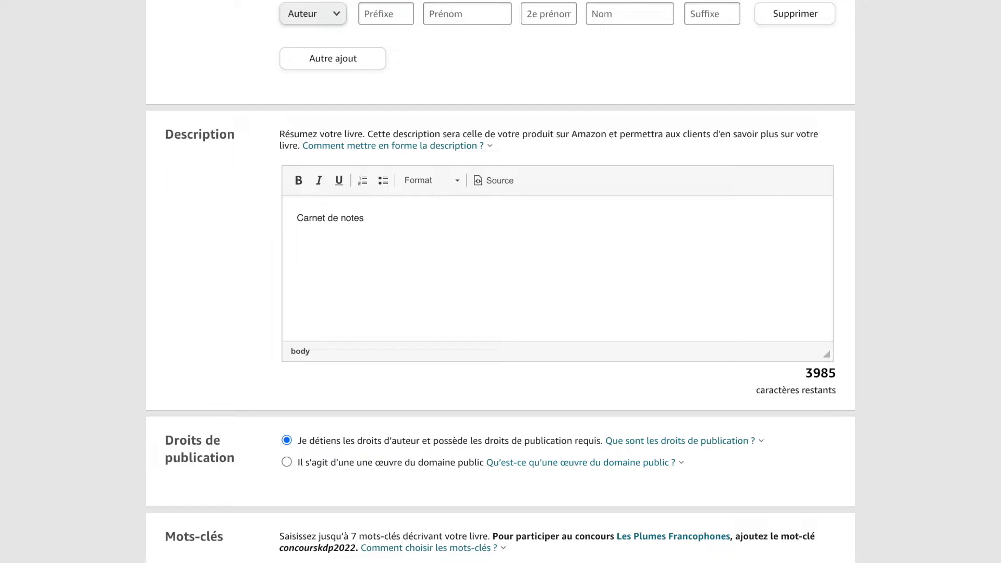
pyautogui.write('Tournesol, idéal pour les enfa')
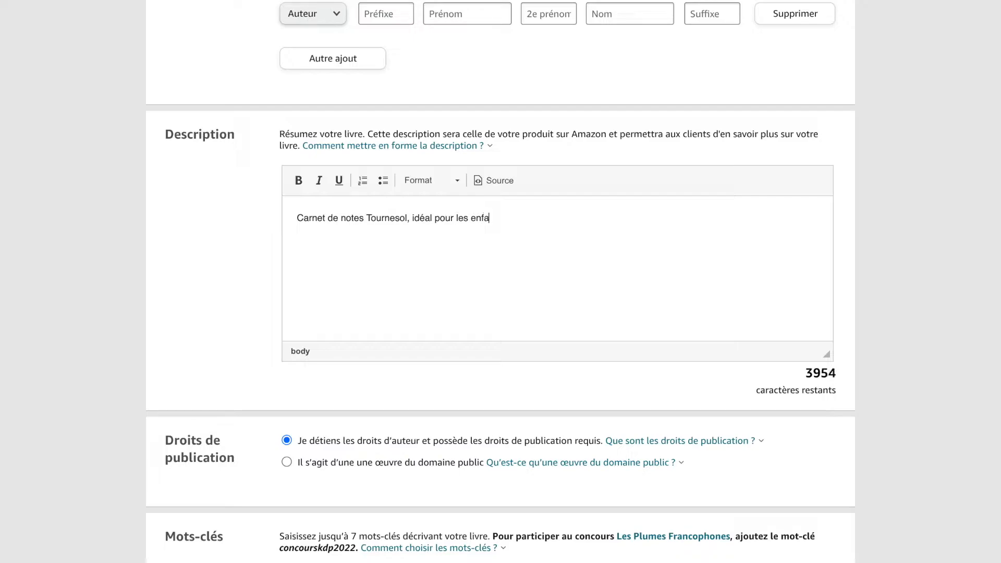
pyautogui.write('nts  et les adultes')
# Add the line "Informations :" below the description's opening sentence and start a bulleted list under it
pyautogui.press('Return')
pyautogui.press('Return')
pyautogui.write('Inf')
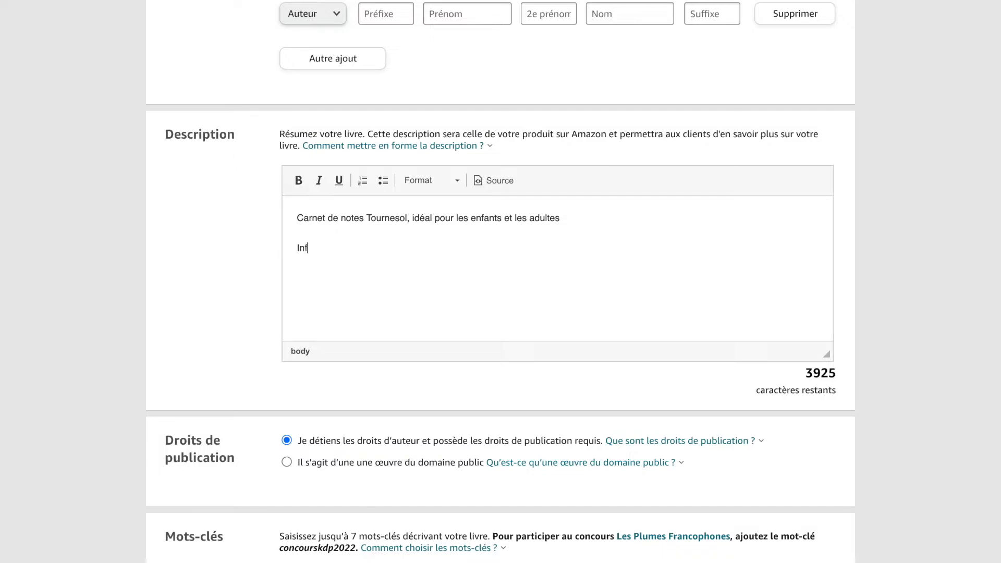
pyautogui.write('ormation :')
pyautogui.press('Return')
pyautogui.press('Return')
pyautogui.click(383, 181)
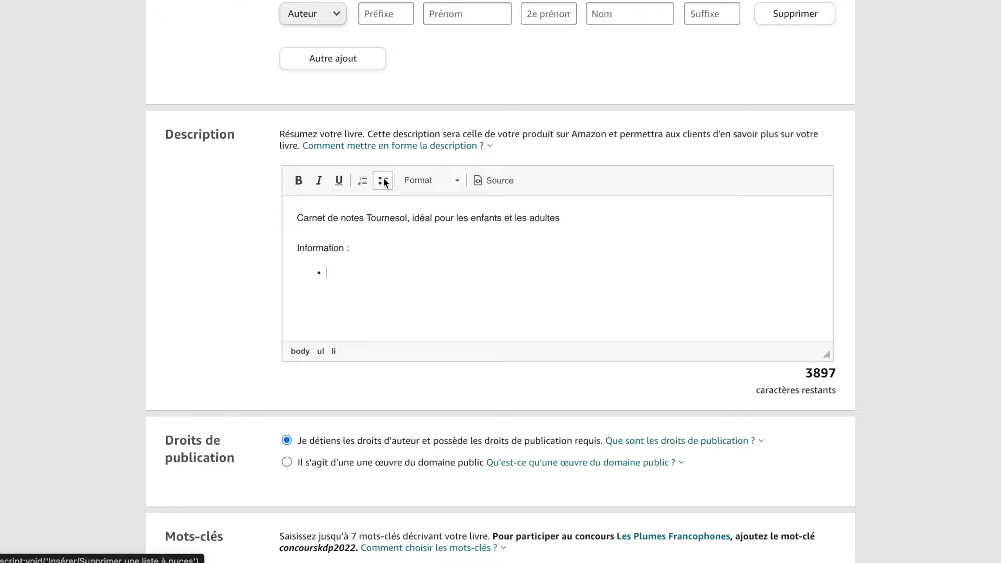
pyautogui.click(348, 248)
pyautogui.write('s')
# Add the bullet "Taille : 15.24 x 0.58 x 22.86 cm" to the description, copying the dimensions from the subtitle
pyautogui.click(340, 273)
pyautogui.write('Taill')
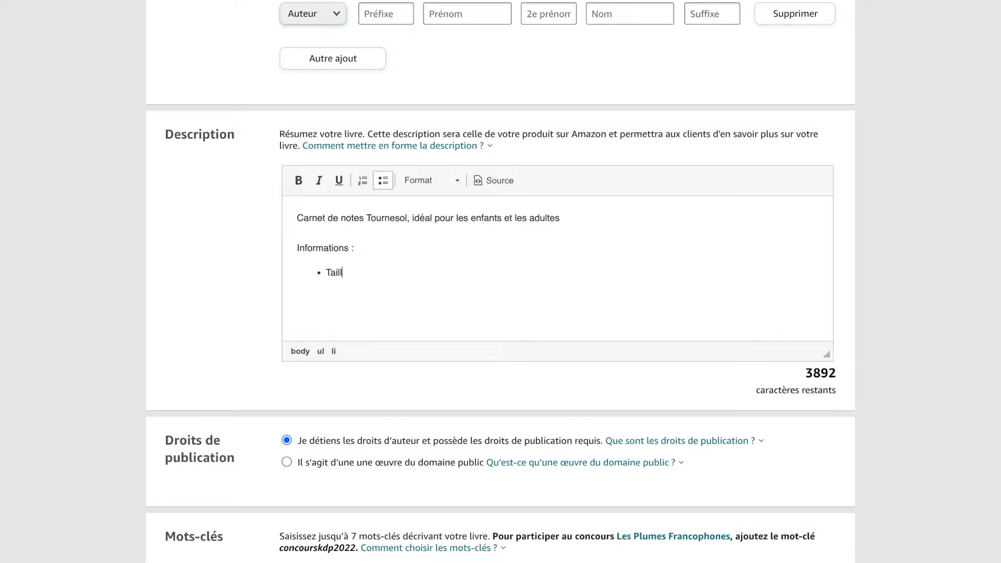
pyautogui.write('e :')
pyautogui.scroll(10, 426, 273)
pyautogui.scroll(6, 426, 273)
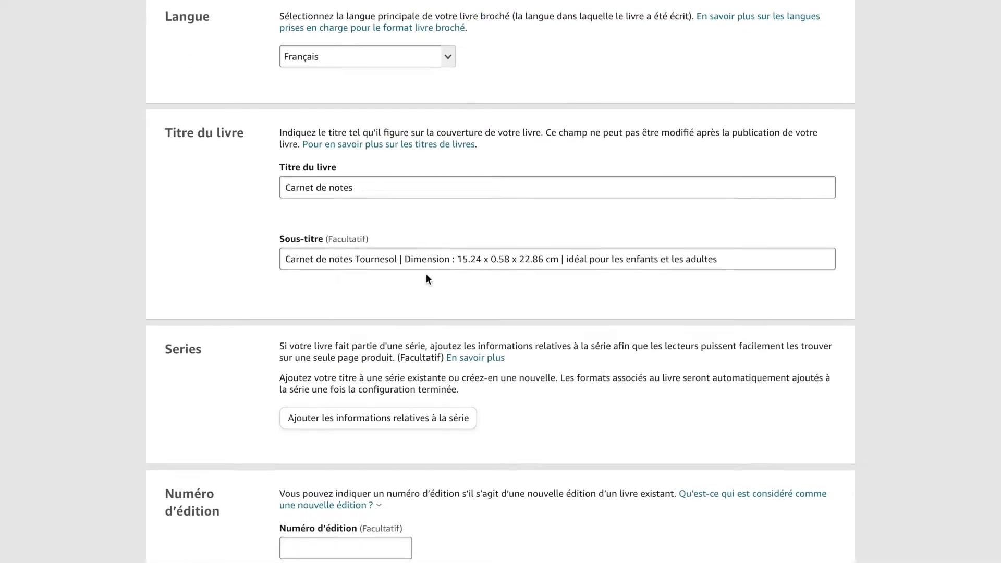
pyautogui.moveTo(458, 256); pyautogui.dragTo(560, 259)
pyautogui.hotkey('ctrl', 'c')
pyautogui.scroll(-15, 504, 308)
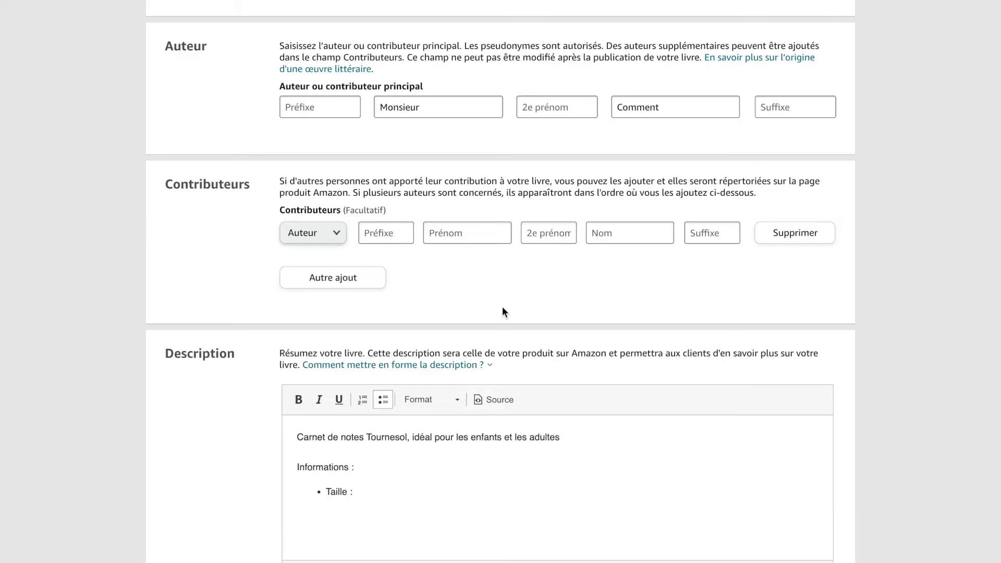
pyautogui.click(374, 401)
pyautogui.hotkey('ctrl', 'v')
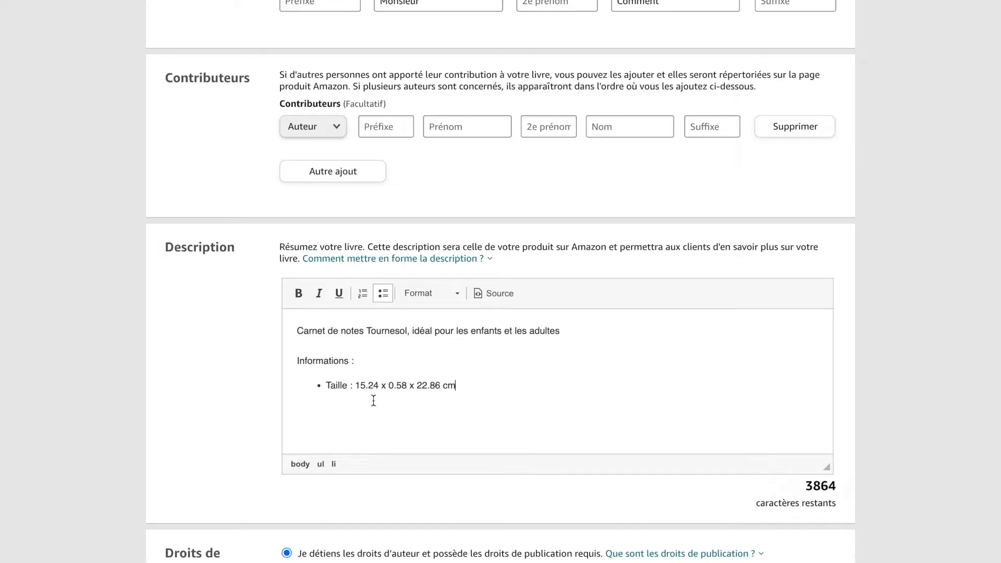
# Add a second bullet, "Pages : 120", to the description's information list
pyautogui.press('Return')
pyautogui.write('Pages : 120')
pyautogui.press('Return')
pyautogui.press('BackSpace')
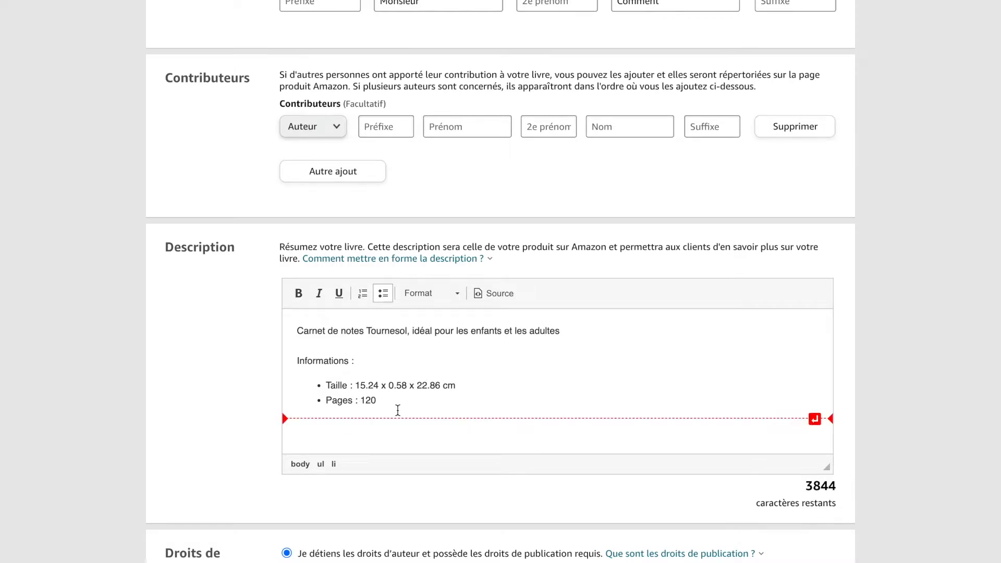
# Review the description and the publishing rights options, including the explanation of public domain works
pyautogui.scroll(-1, 398, 411)
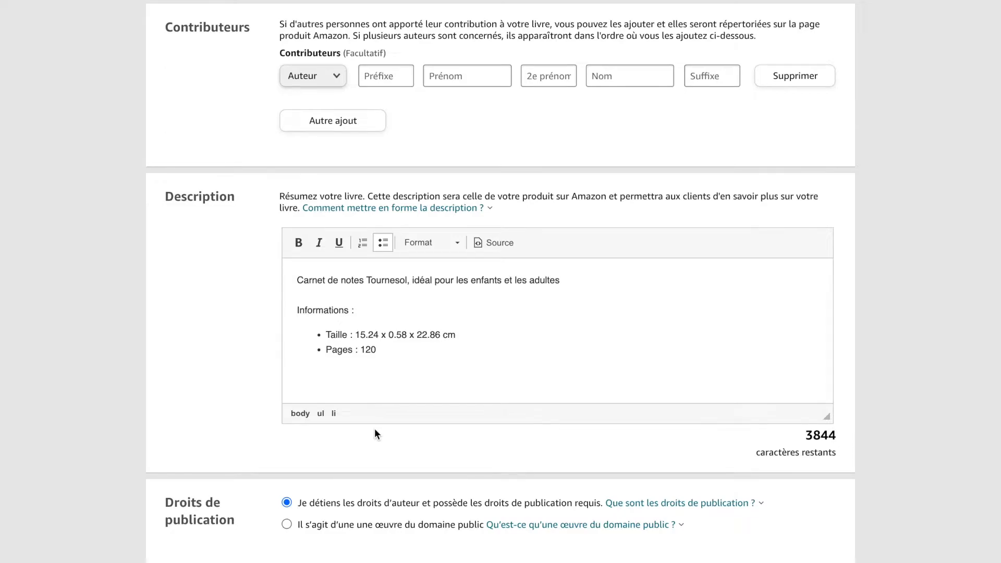
pyautogui.scroll(-2, 375, 429)
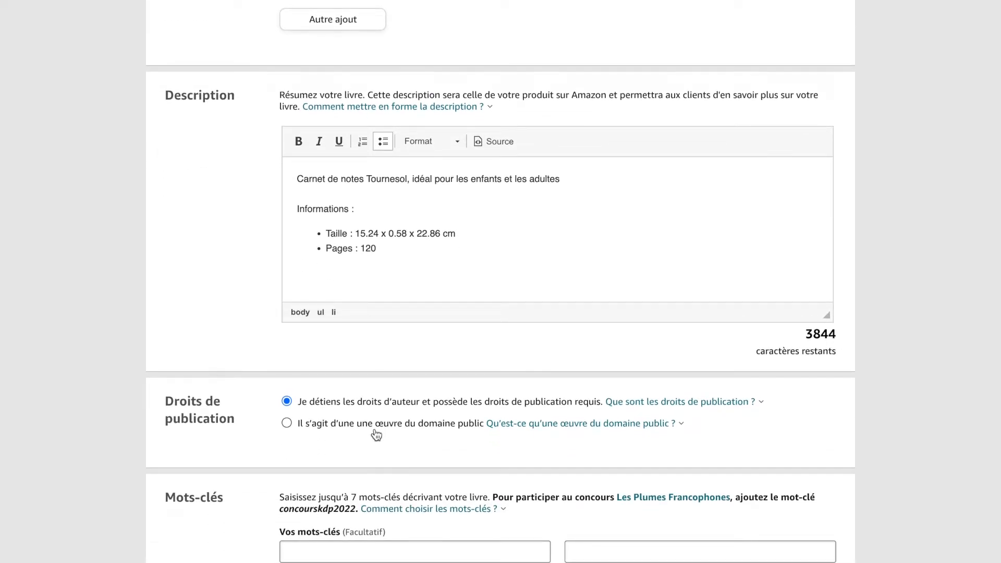
pyautogui.scroll(-2, 377, 435)
pyautogui.scroll(-1, 375, 434)
pyautogui.scroll(1, 374, 433)
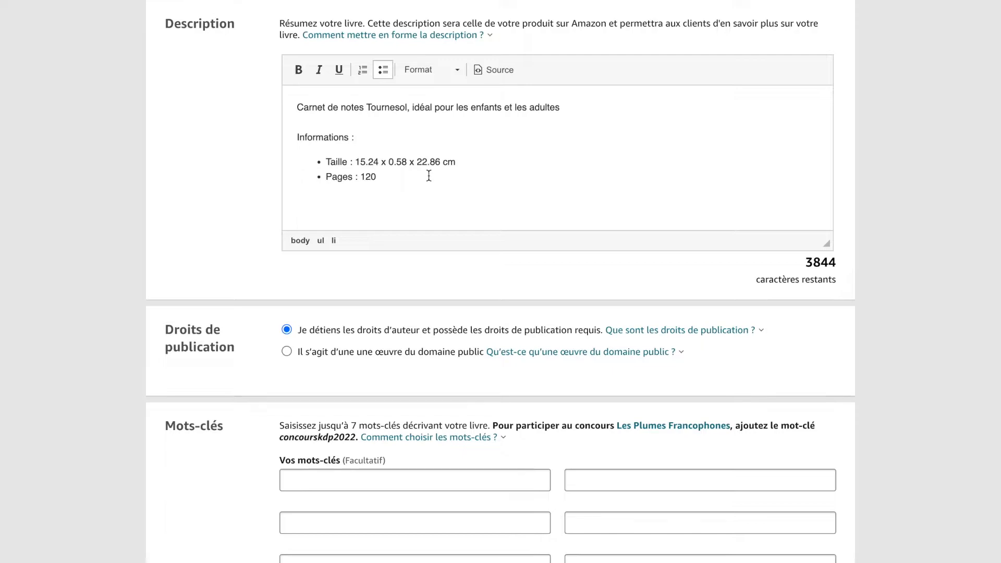
pyautogui.scroll(-2, 428, 174)
pyautogui.scroll(-1, 431, 179)
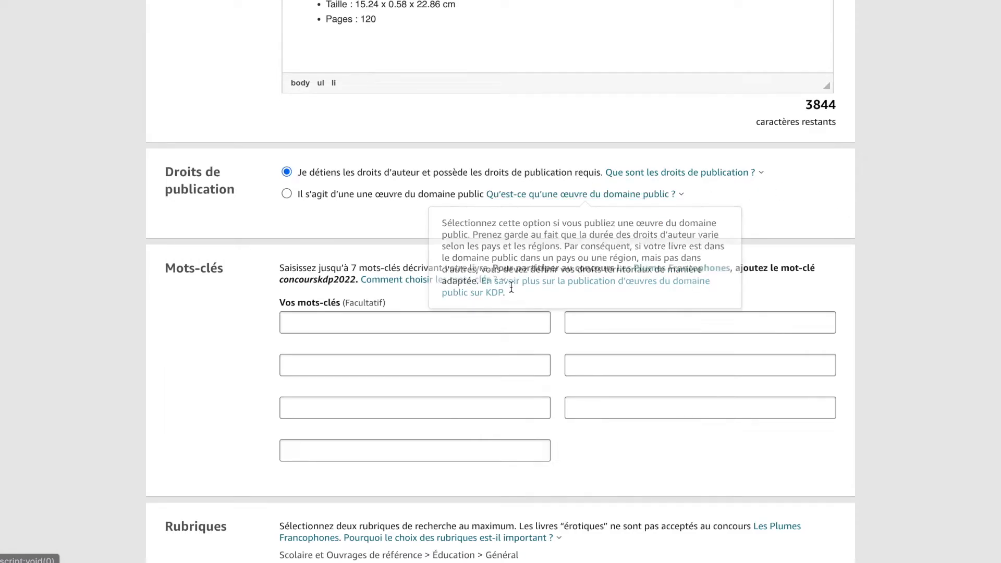
pyautogui.scroll(-3, 161, 367)
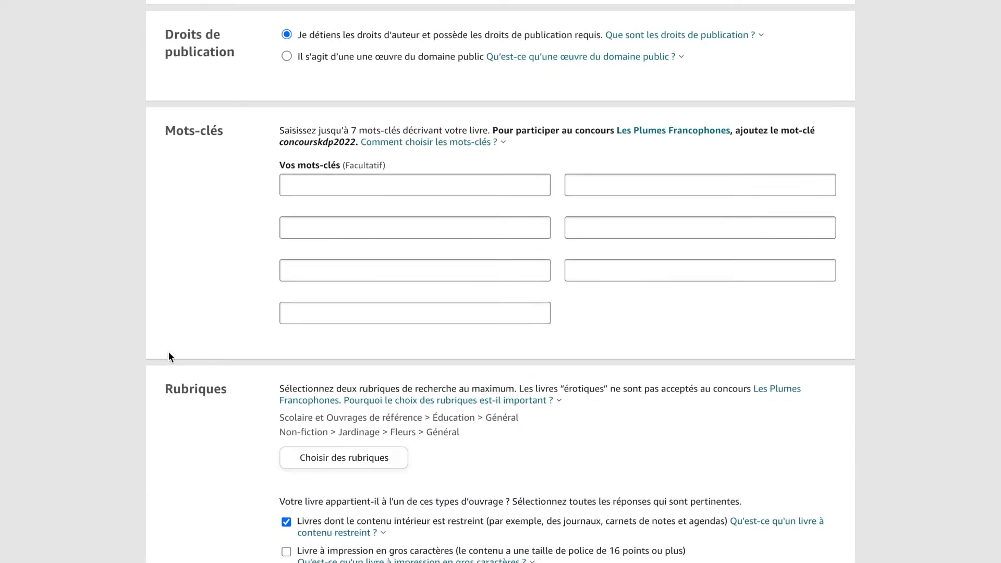
# Enter "carnets de notes", "carnets de notes tournesol" and "nature" as the first three keywords
pyautogui.click(324, 186)
pyautogui.write('car')
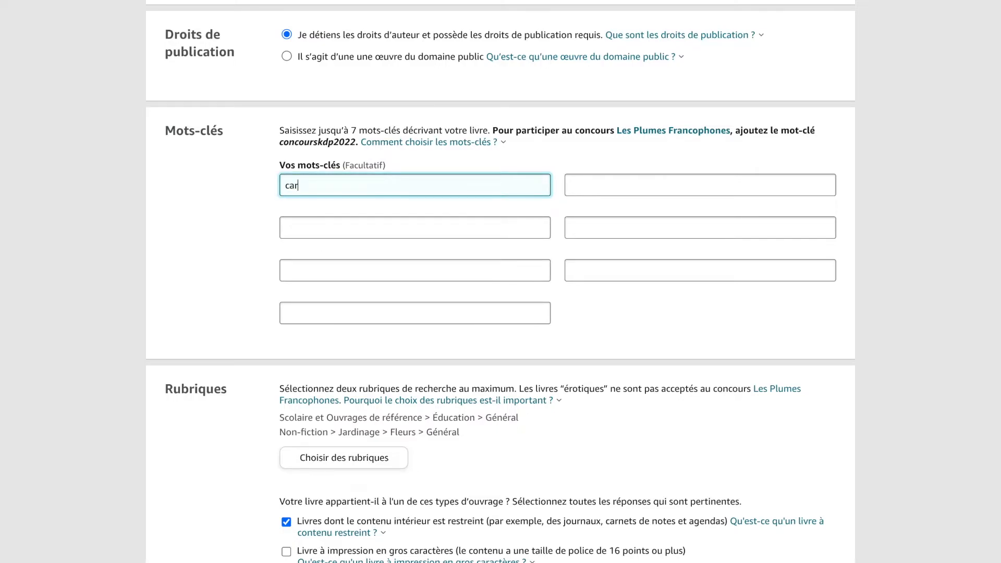
pyautogui.write('nets de notes')
pyautogui.click(615, 190)
pyautogui.write('c')
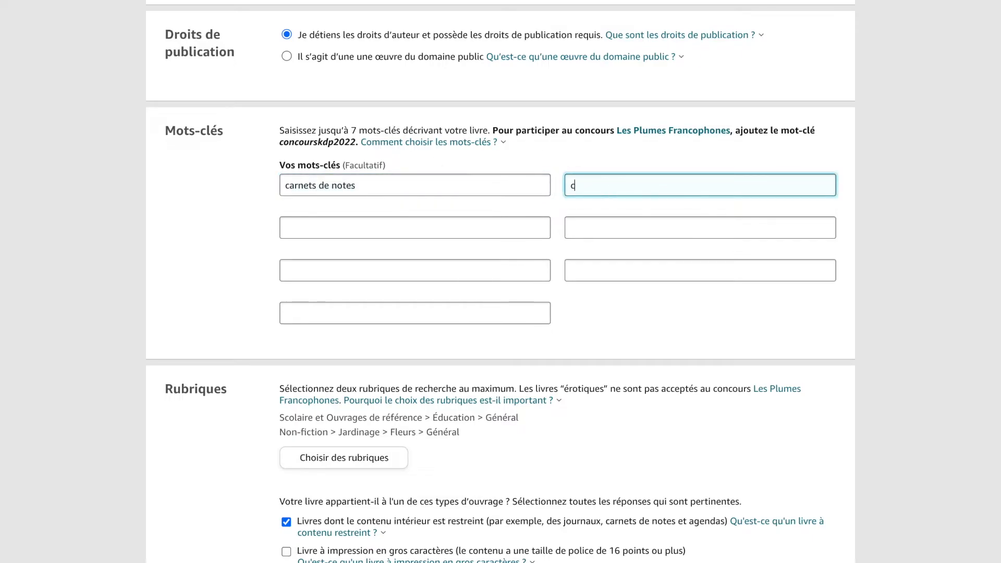
pyautogui.write('arnets de notes tournesol')
pyautogui.click(393, 226)
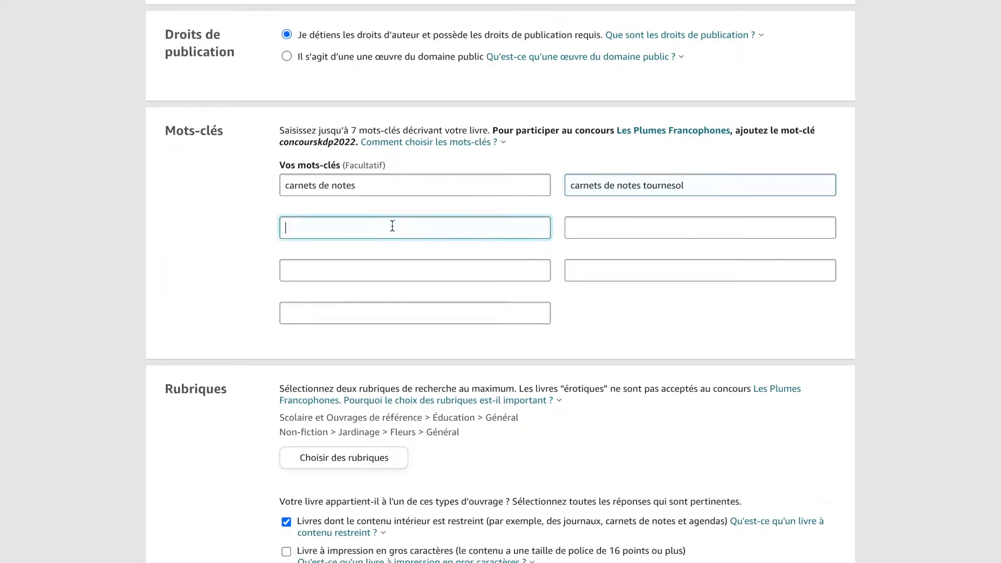
pyautogui.write('nature')
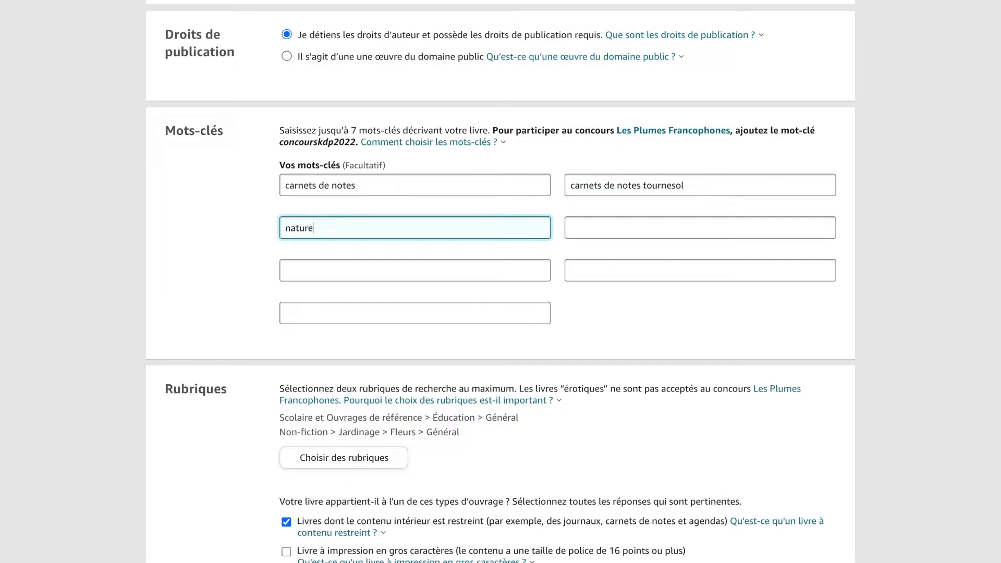
# Fill the four remaining keyword fields with "Fleurs", "Journal", "écriture" and "idée cadeau"
pyautogui.click(614, 224)
pyautogui.write('Fleurds')
pyautogui.press('BackSpace')
pyautogui.press('BackSpace')
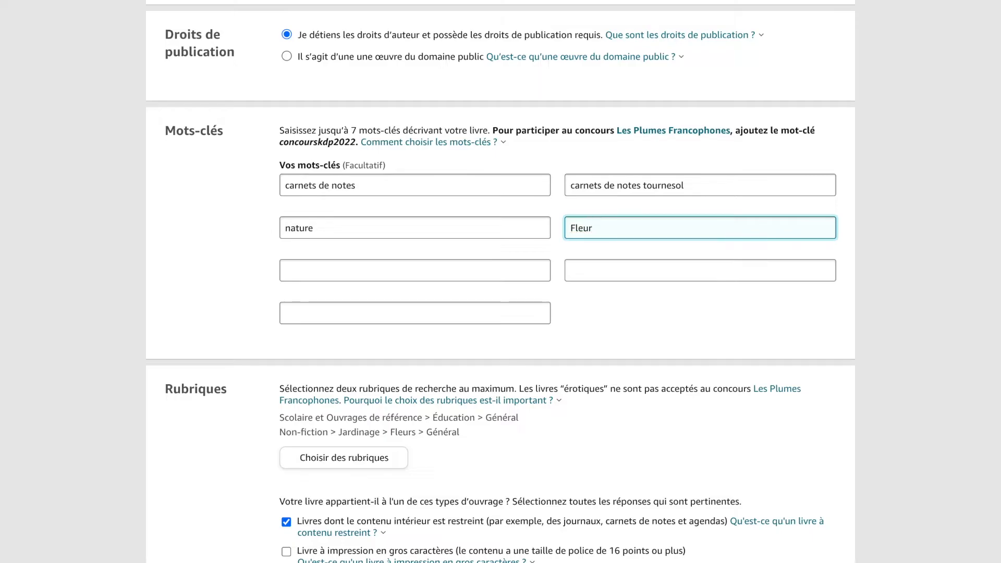
pyautogui.write('s')
pyautogui.click(412, 273)
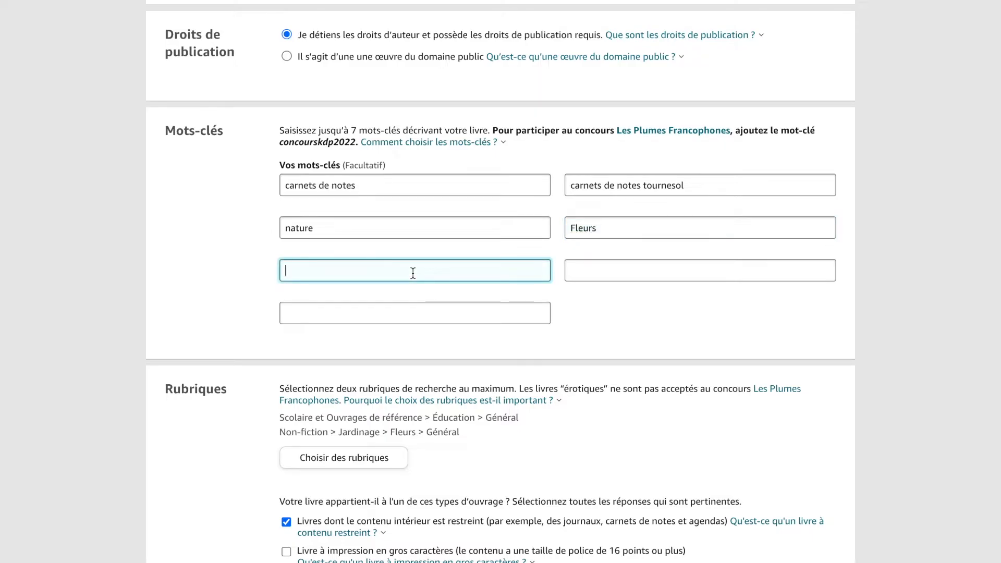
pyautogui.write('Journal')
pyautogui.click(603, 270)
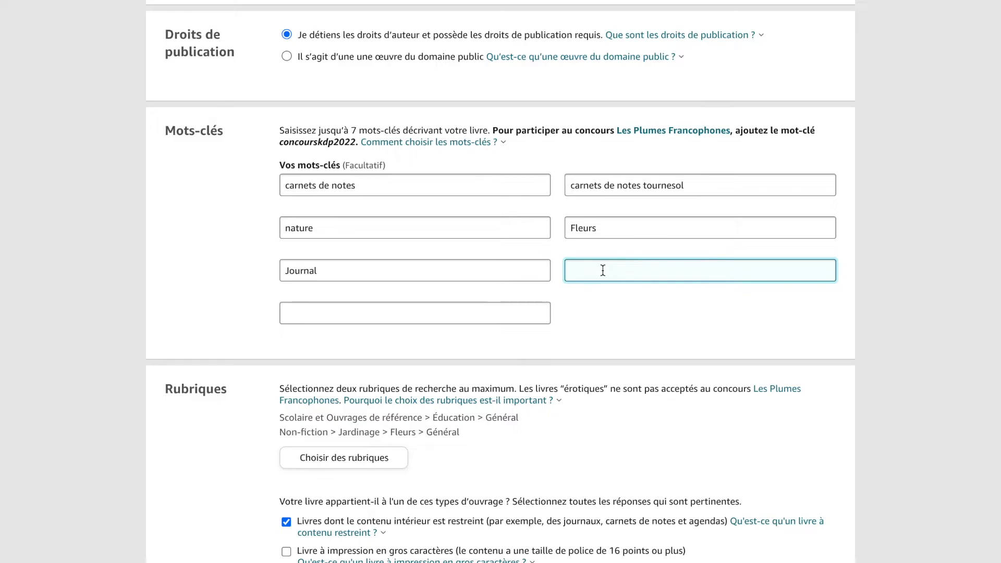
pyautogui.write('ecriture')
pyautogui.click(414, 317)
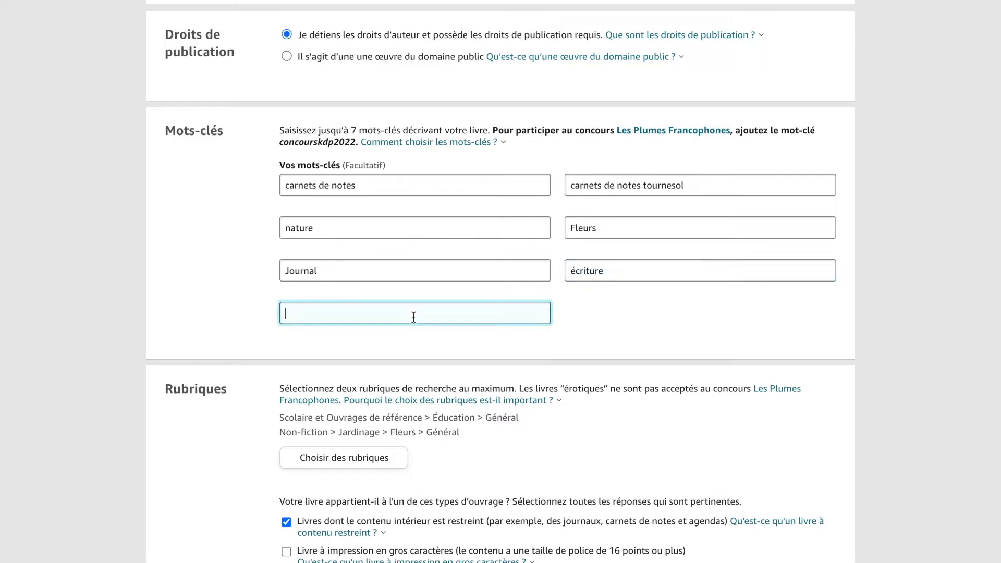
pyautogui.write('idée cadeau')
pyautogui.click(372, 401)
# Open the book's category selection and browse the subcategories under Non-fiction
pyautogui.scroll(-3, 372, 400)
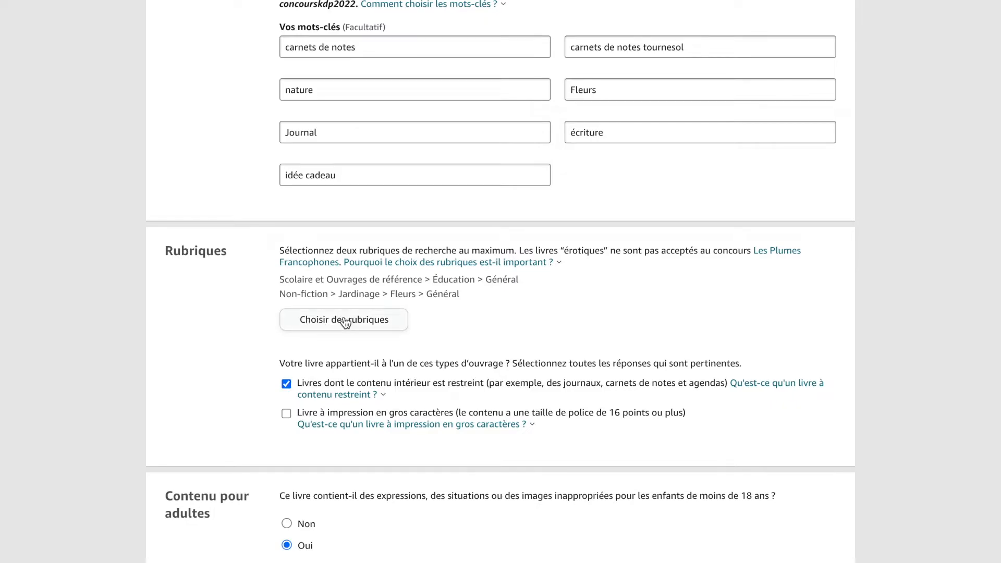
pyautogui.click(369, 326)
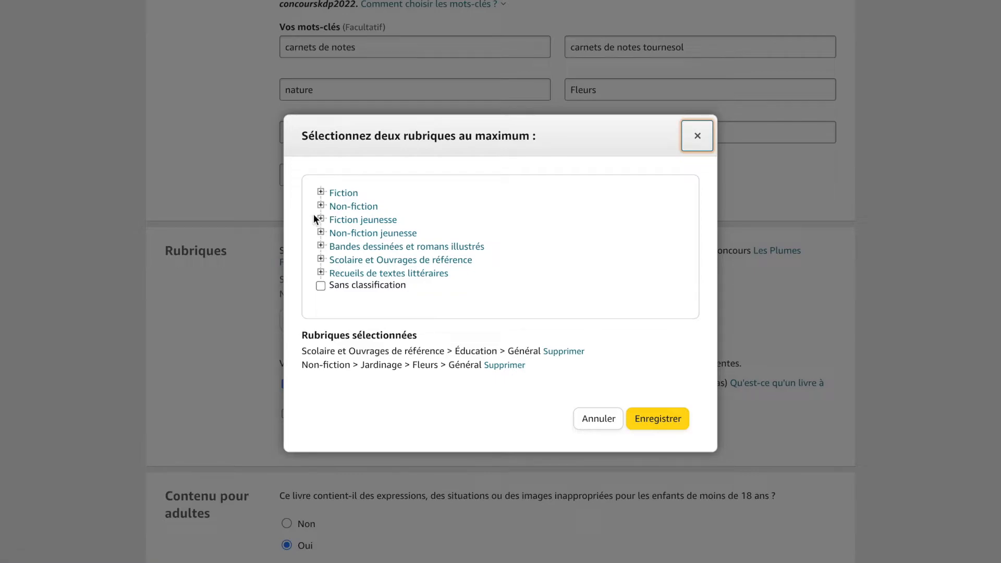
pyautogui.click(321, 206)
pyautogui.scroll(-4, 383, 254)
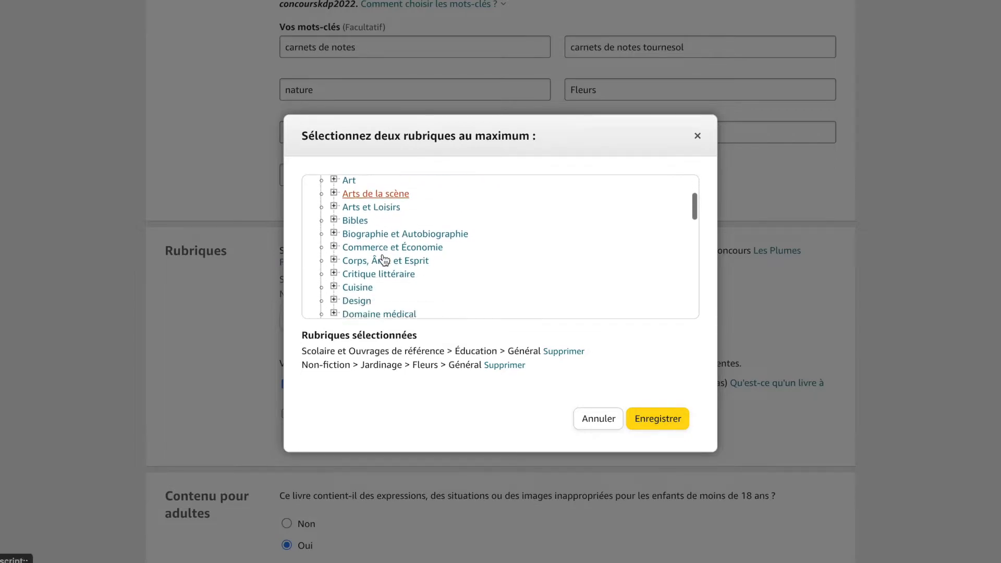
pyautogui.scroll(-8, 383, 257)
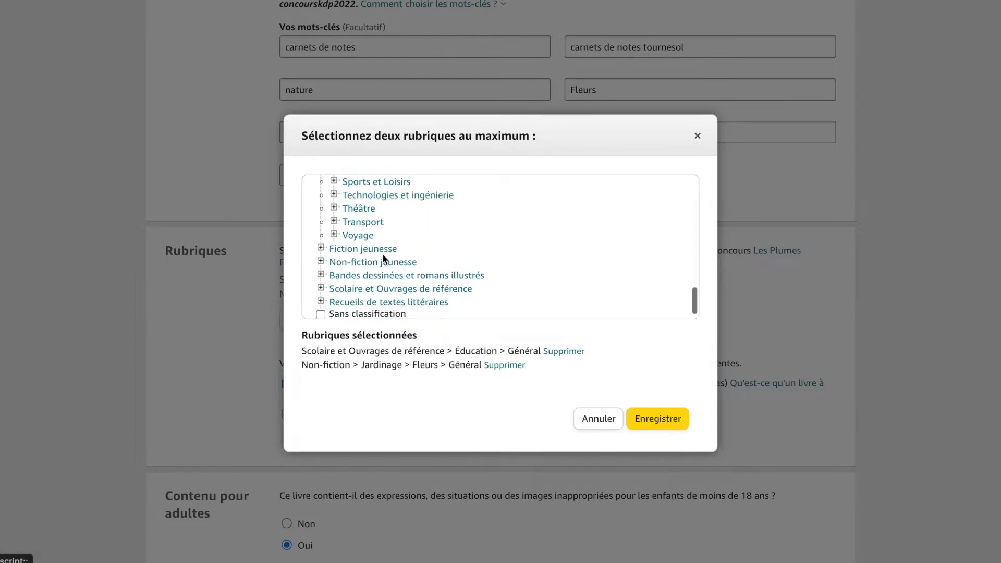
pyautogui.scroll(3, 383, 253)
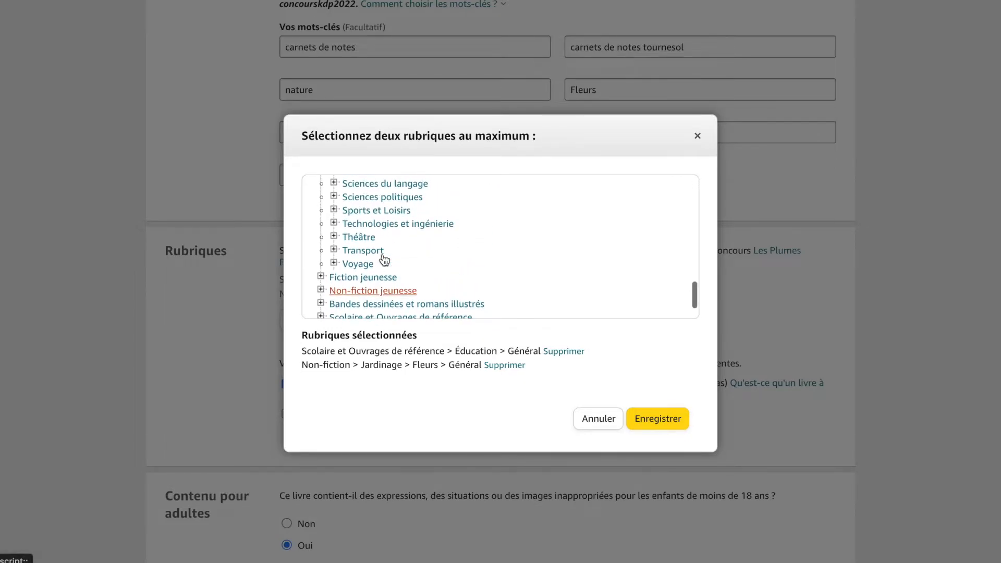
pyautogui.scroll(4, 385, 259)
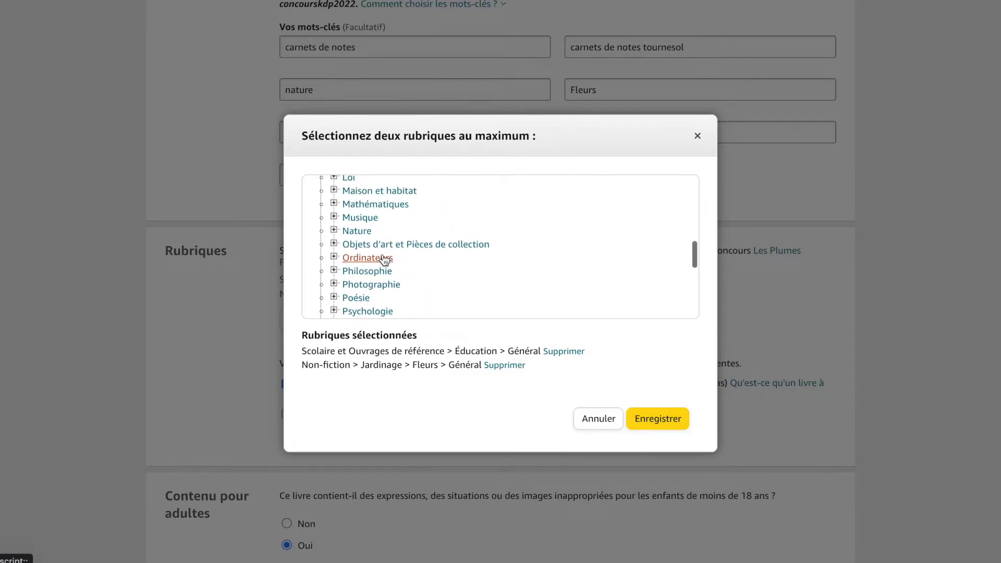
# Examine the Nature and Jardinage subcategories under Non-fiction, then collapse the Non-fiction branch
pyautogui.click(334, 245)
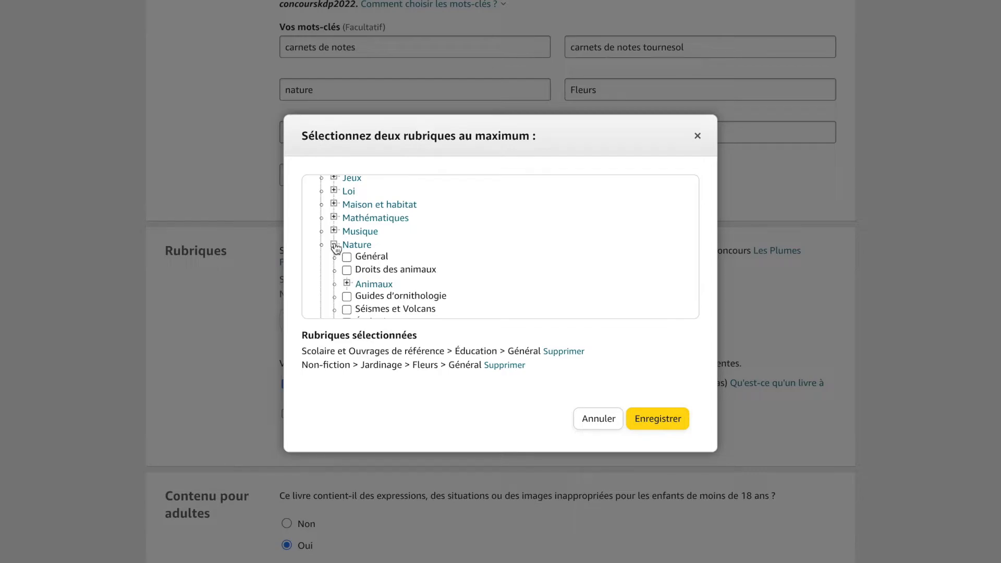
pyautogui.click(334, 244)
pyautogui.scroll(3, 336, 240)
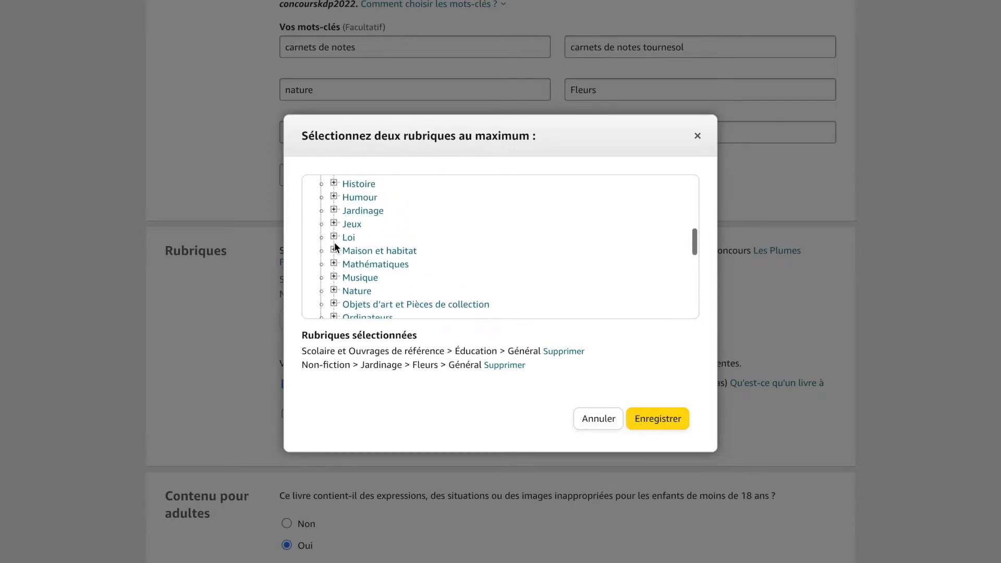
pyautogui.click(334, 220)
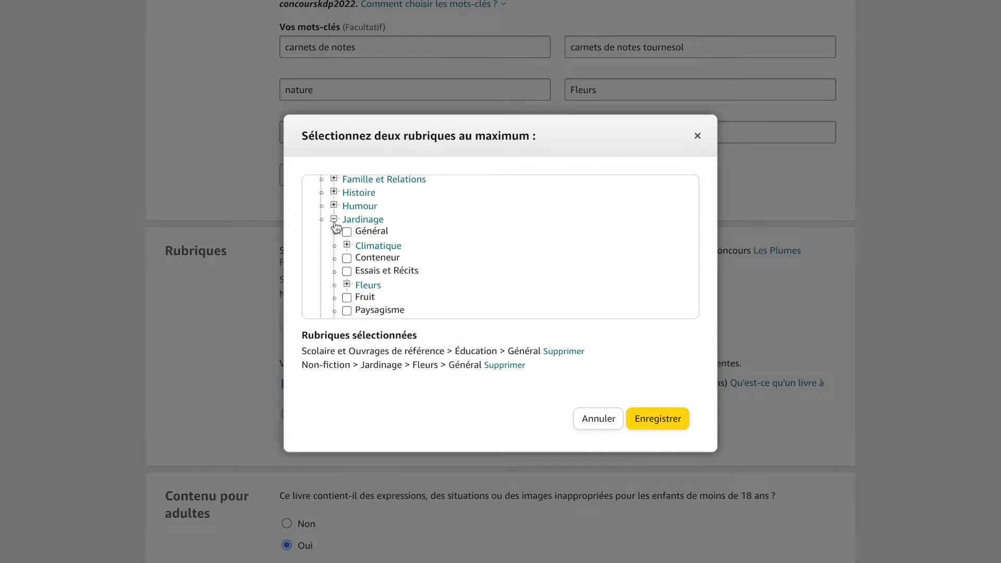
pyautogui.click(335, 219)
pyautogui.scroll(-5, 399, 245)
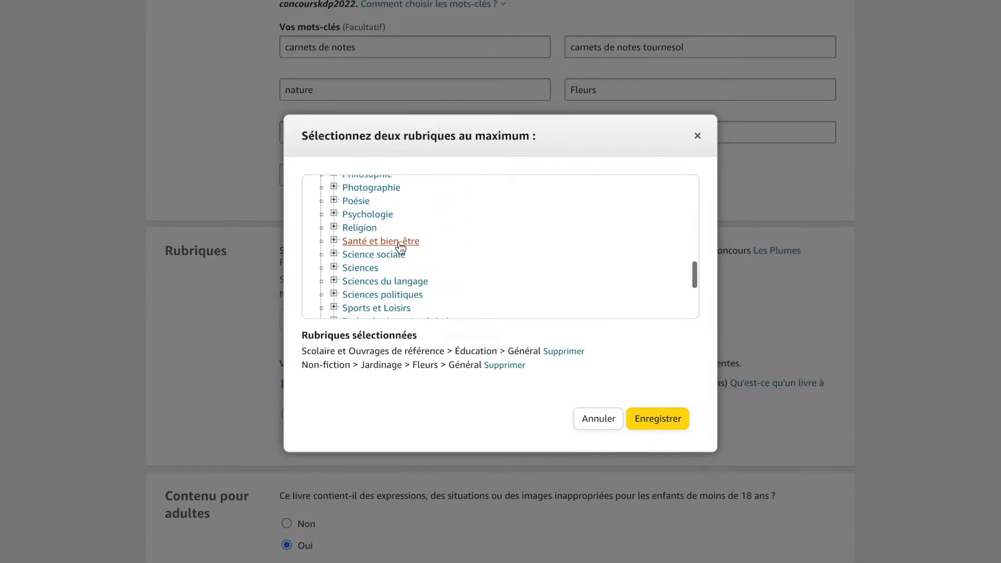
pyautogui.scroll(15, 403, 247)
pyautogui.click(321, 206)
pyautogui.scroll(-2, 360, 284)
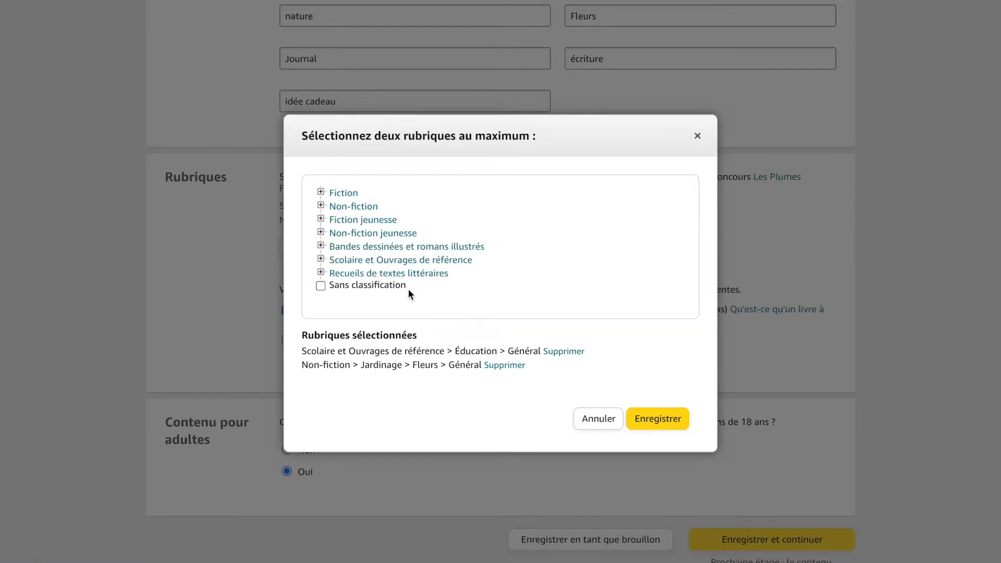
# Check the Éducation subcategories under Scolaire et Ouvrages de référence and save the two selected categories
pyautogui.click(321, 260)
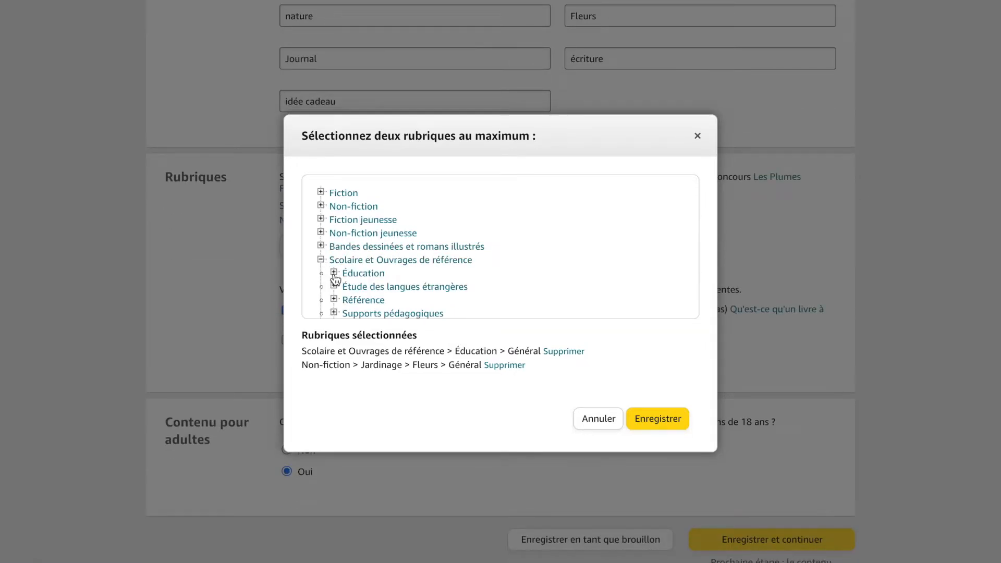
pyautogui.click(333, 273)
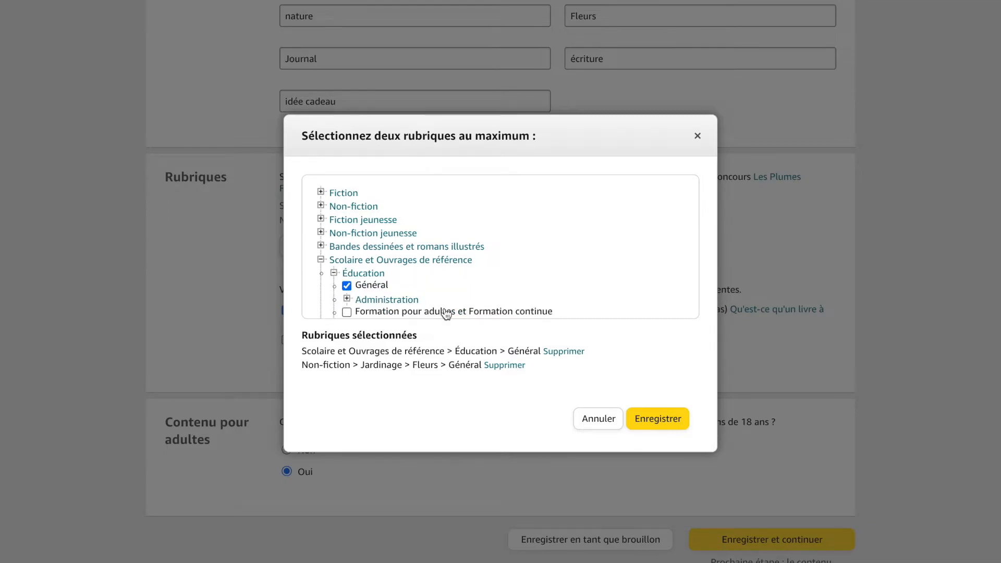
pyautogui.click(322, 260)
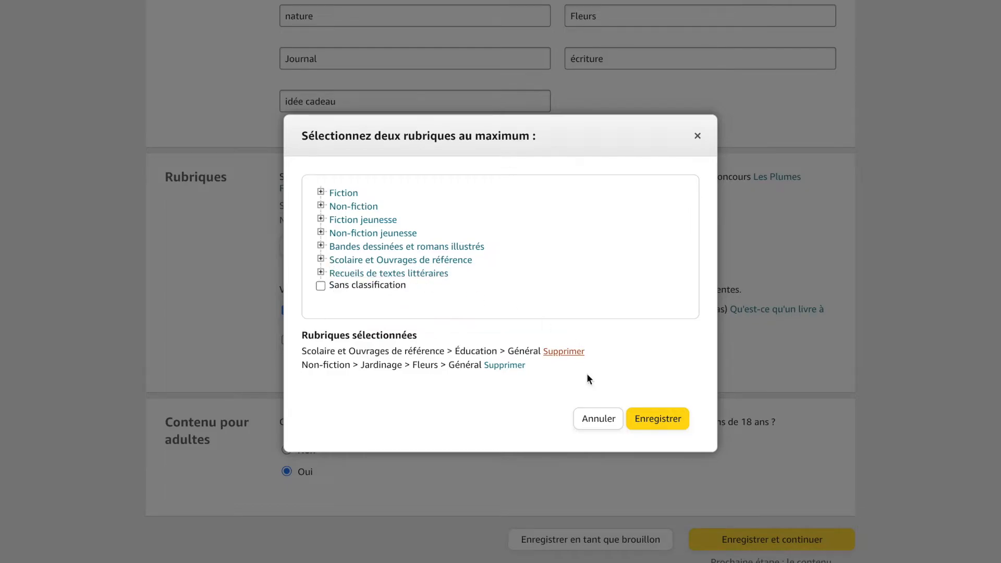
pyautogui.click(647, 419)
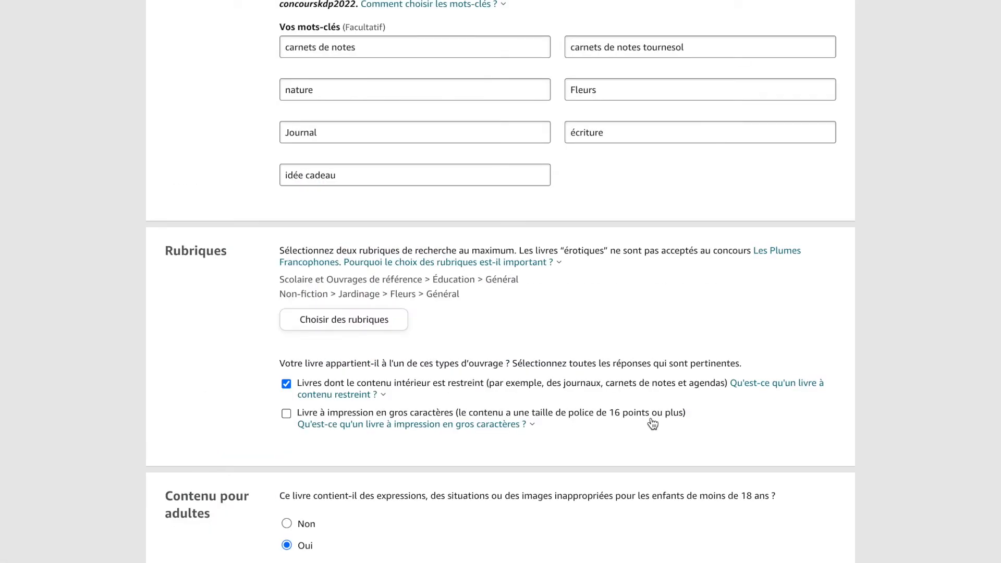
# Declare that the book has no adult content by choosing "Non", and save to continue to the content stage
pyautogui.scroll(-1, 391, 319)
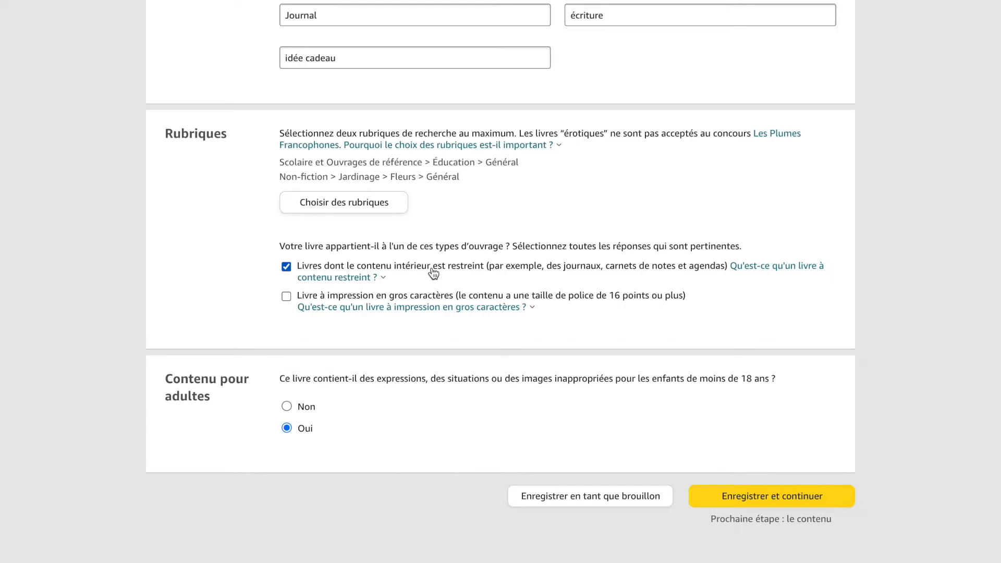
pyautogui.scroll(-2, 333, 340)
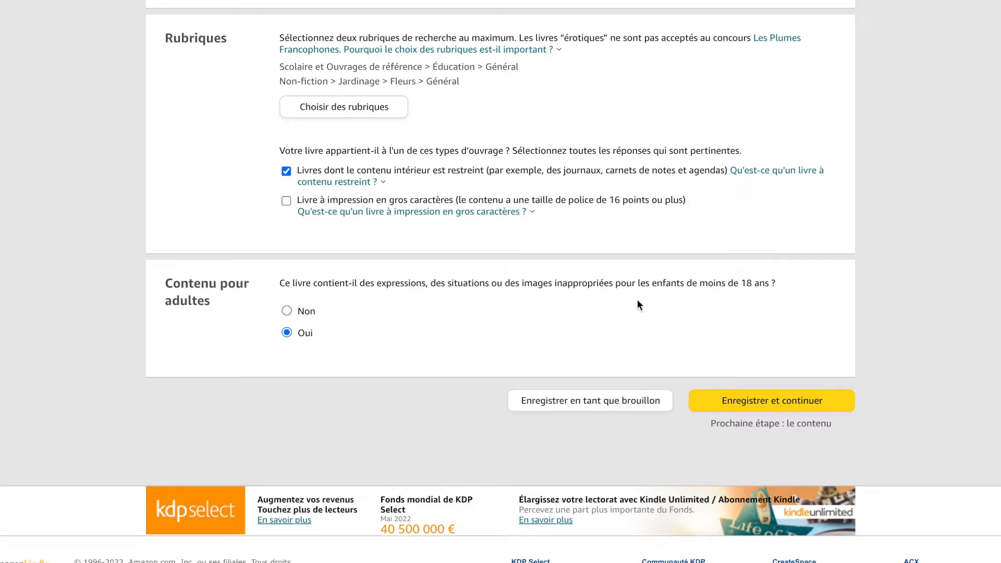
pyautogui.click(287, 315)
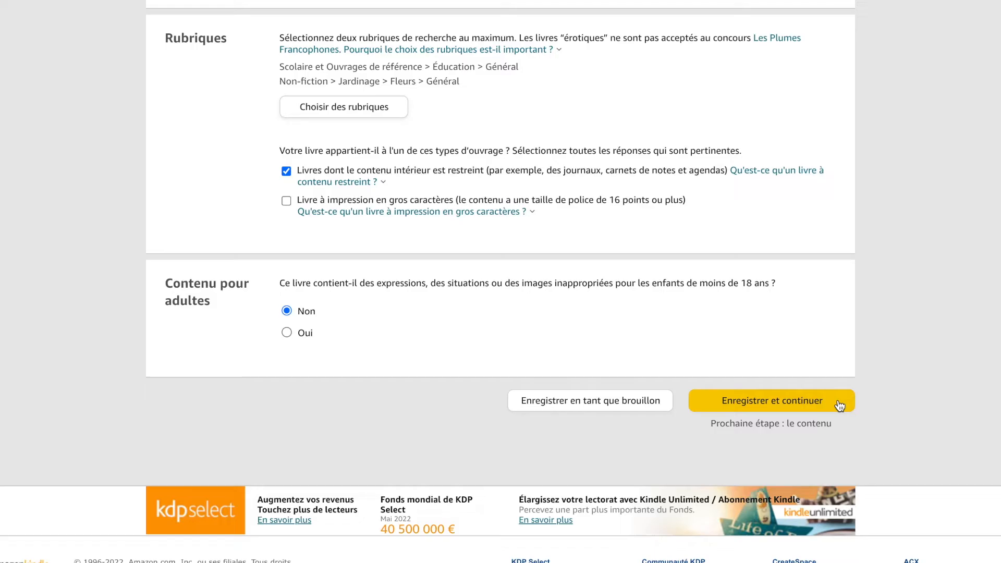
pyautogui.click(812, 405)
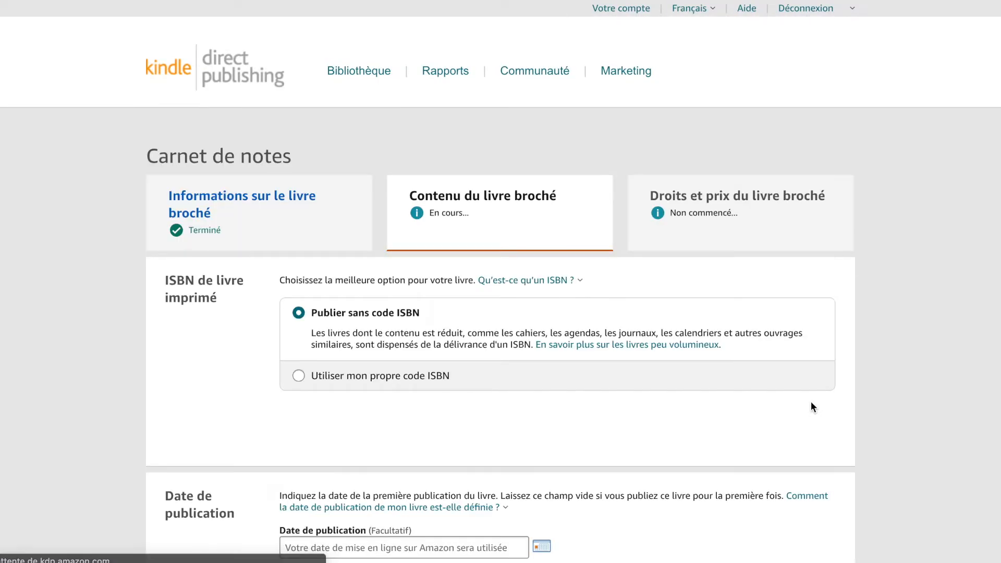
# Review the ISBN, publication date and ink and paper options, and select the 15,24 x 22,86 cm (6 x 9 po) trim size
pyautogui.scroll(-1, 546, 425)
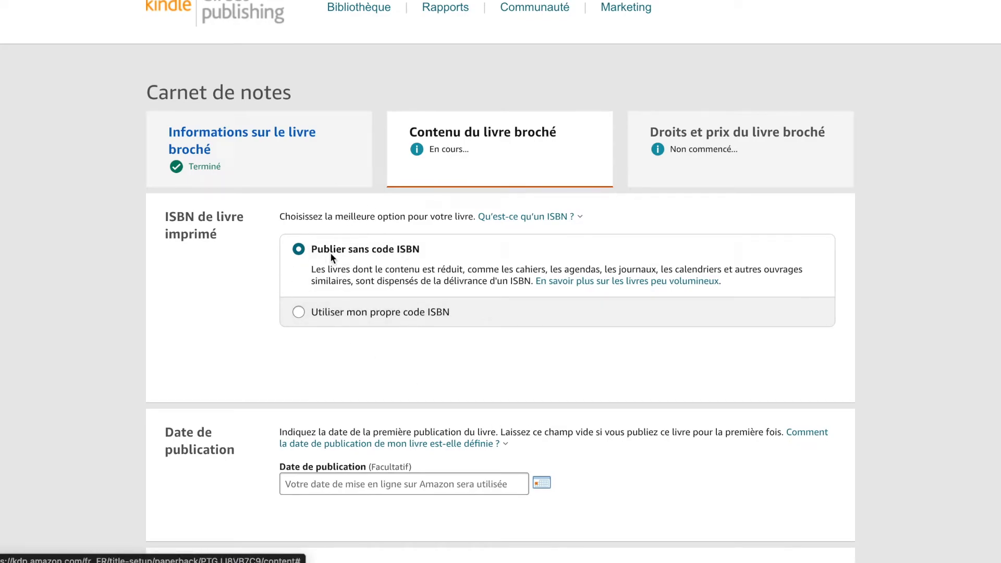
pyautogui.scroll(-4, 478, 264)
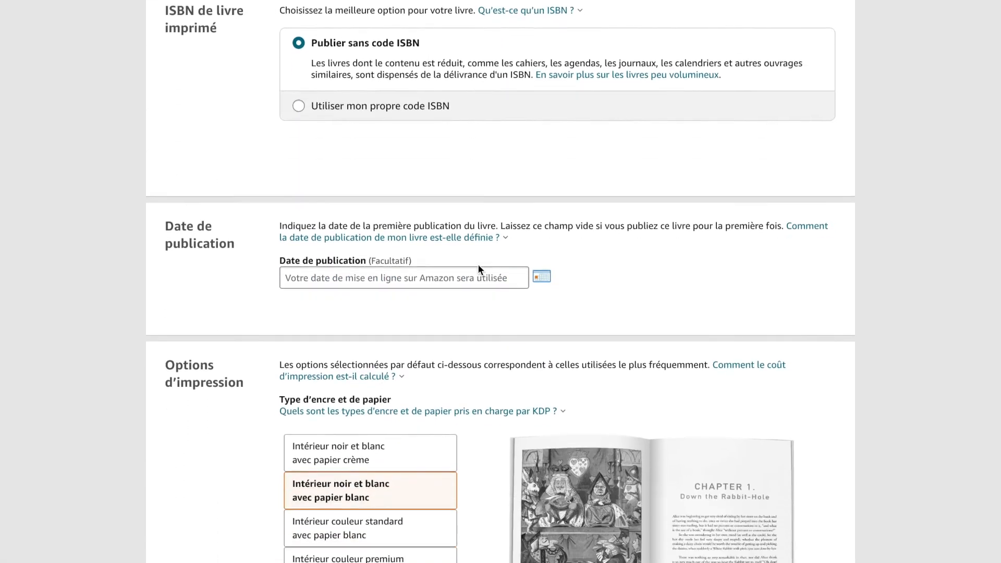
pyautogui.scroll(-3, 451, 289)
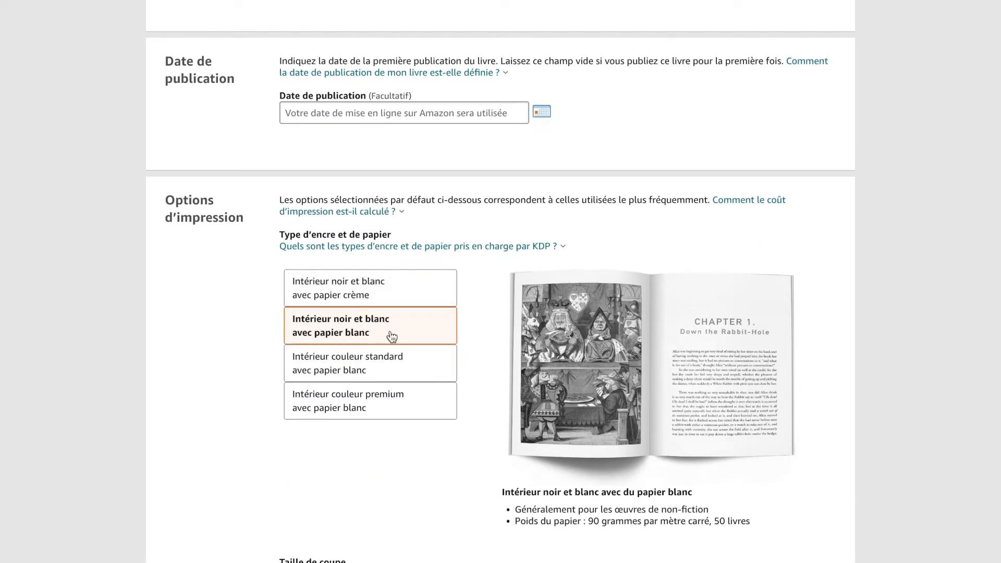
pyautogui.scroll(-6, 405, 341)
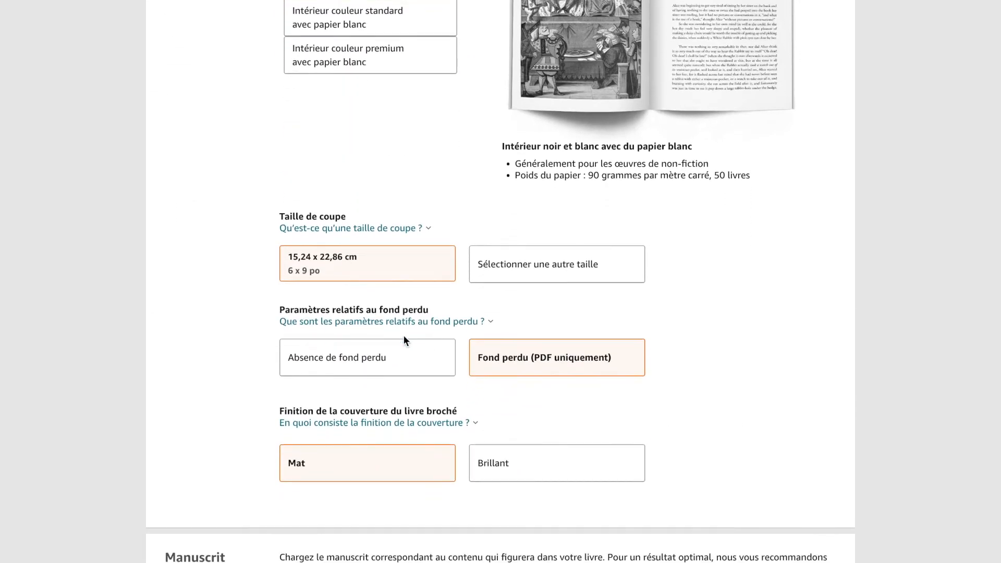
pyautogui.click(368, 276)
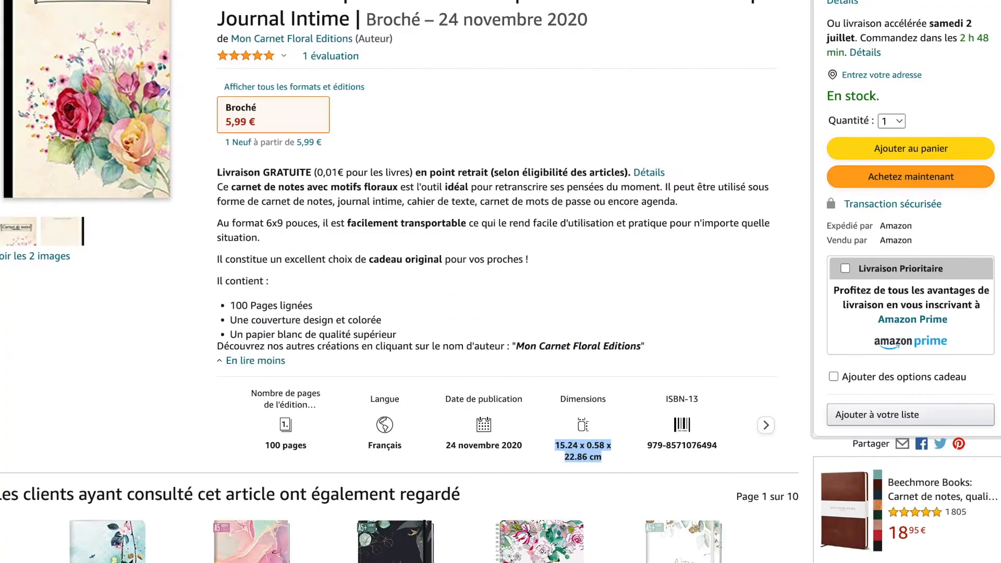
# Switch to the notebook's Amazon.fr product page and open the suggested "Carnet de notes: Fleur de lotus" product
pyautogui.scroll(-15, 381, 161)
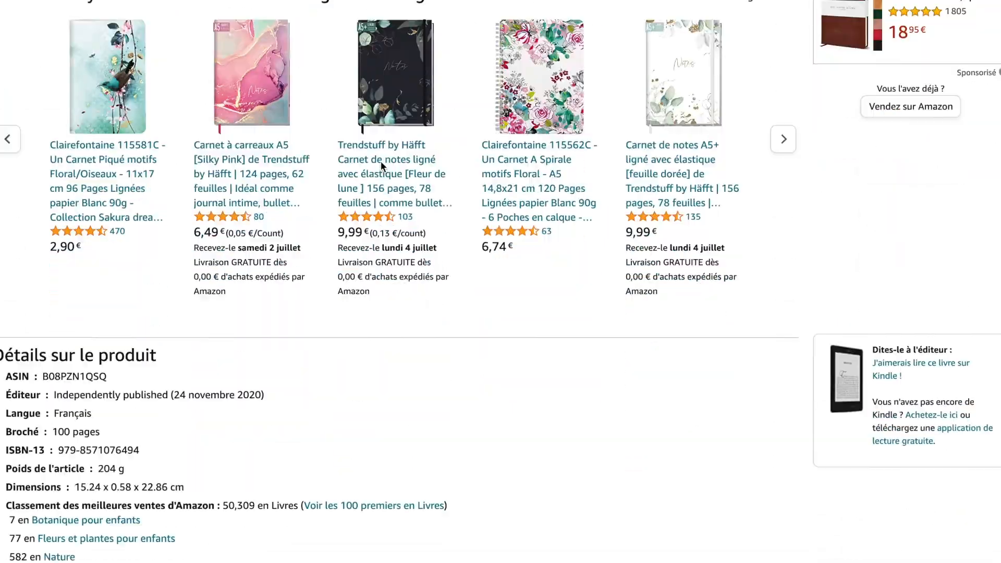
pyautogui.scroll(-15, 381, 167)
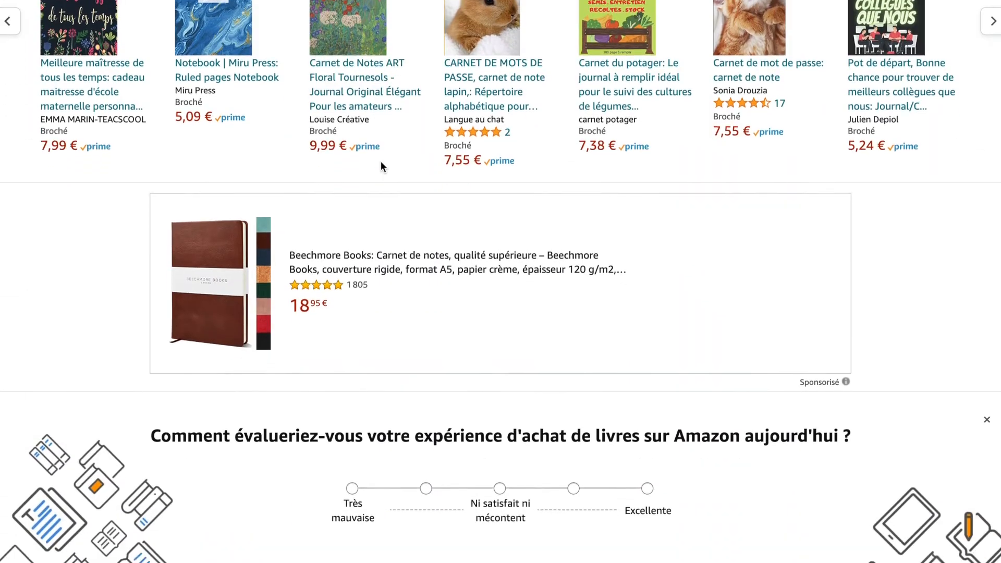
pyautogui.scroll(-2, 380, 167)
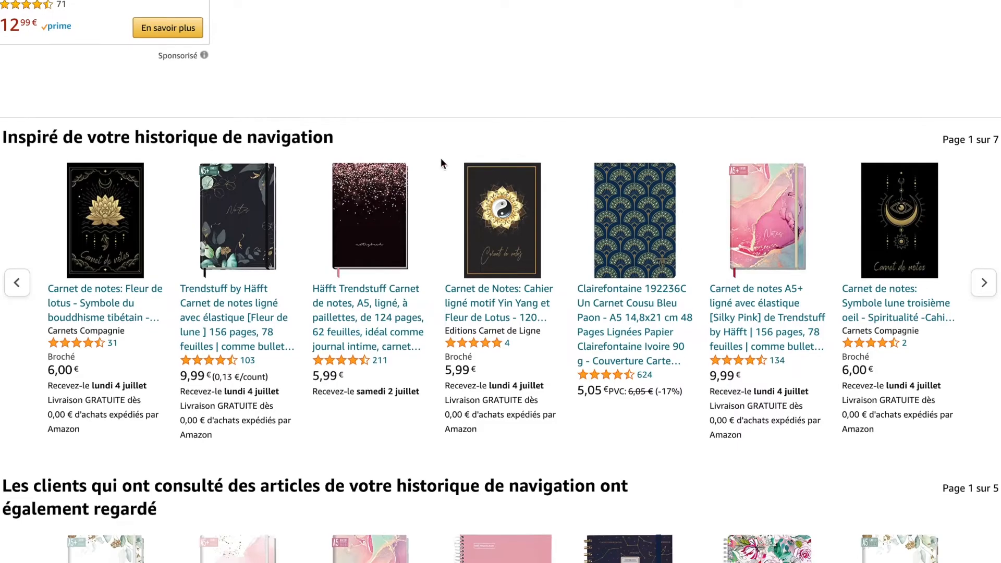
pyautogui.click(119, 237)
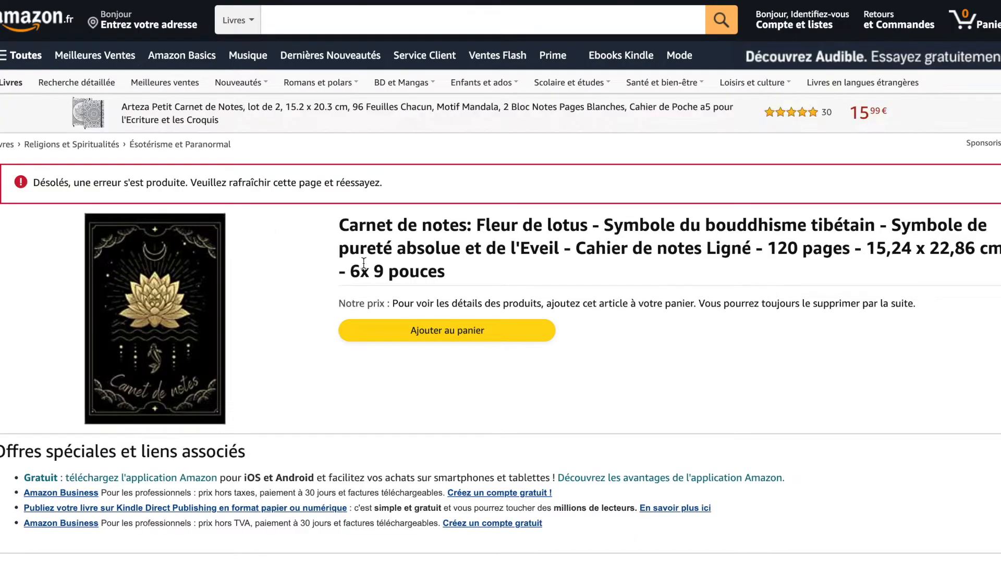
# Copy the dimensions "15,24 x 22,86 cm" from the lotus flower notebook's product title
pyautogui.moveTo(877, 250); pyautogui.dragTo(971, 246)
pyautogui.click(874, 250)
pyautogui.moveTo(871, 249); pyautogui.dragTo(999, 251)
pyautogui.hotkey('ctrl', 'c')
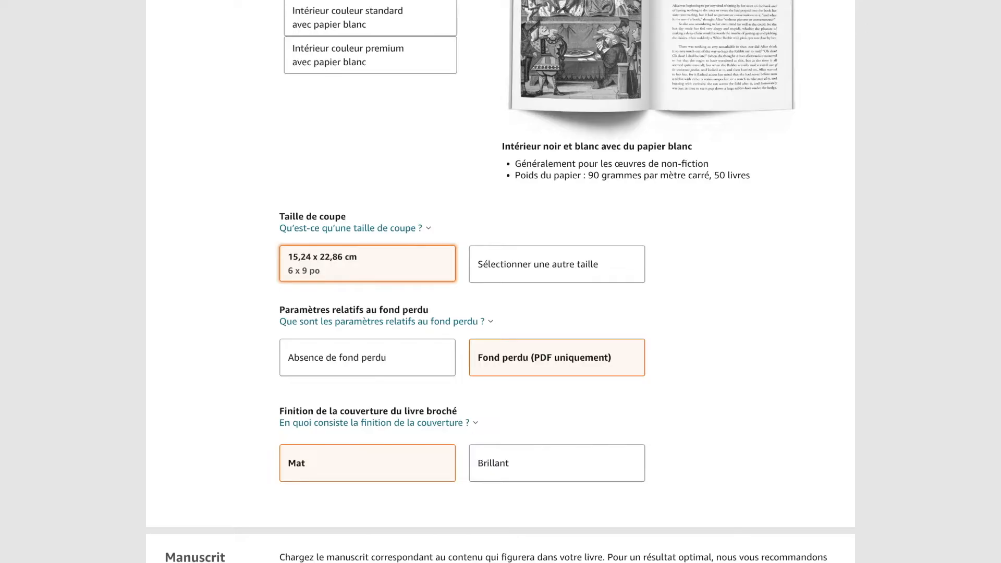
# Return to the paperback's information page in KDP and add "15,24 x 22,86 cm" at the end of the subtitle
pyautogui.scroll(15, 256, 111)
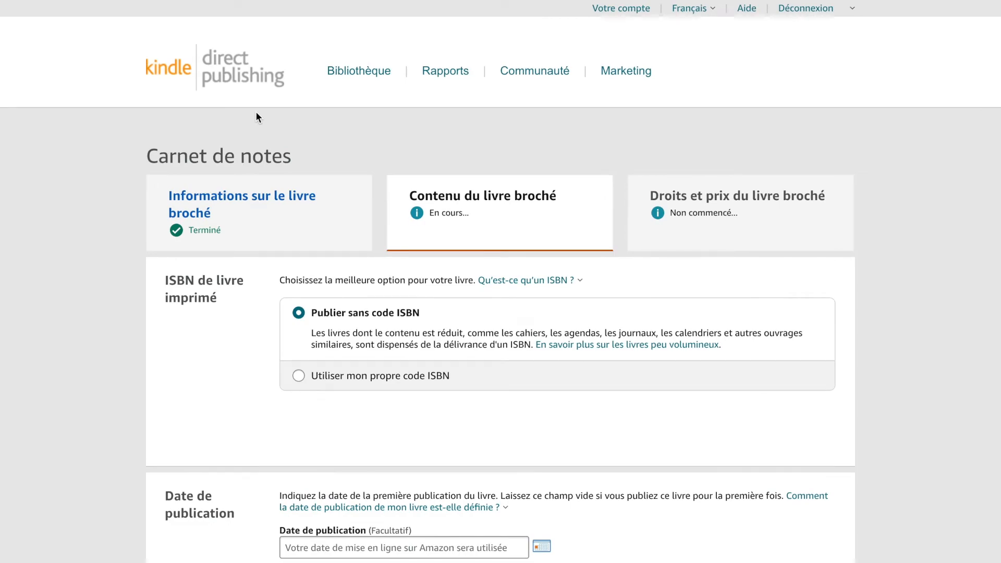
pyautogui.click(269, 206)
pyautogui.scroll(-3, 380, 313)
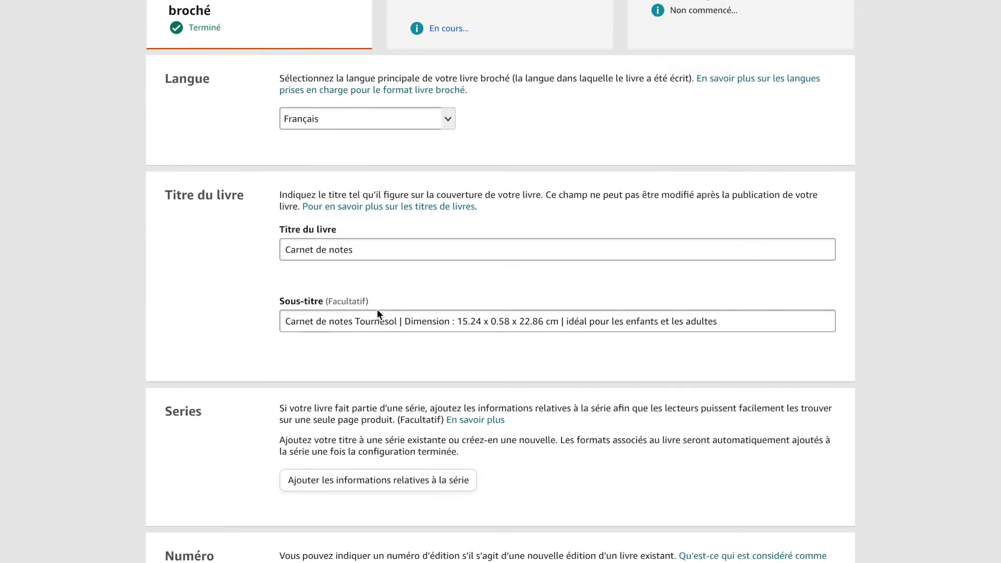
pyautogui.click(751, 321)
pyautogui.hotkey('ctrl', 'v')
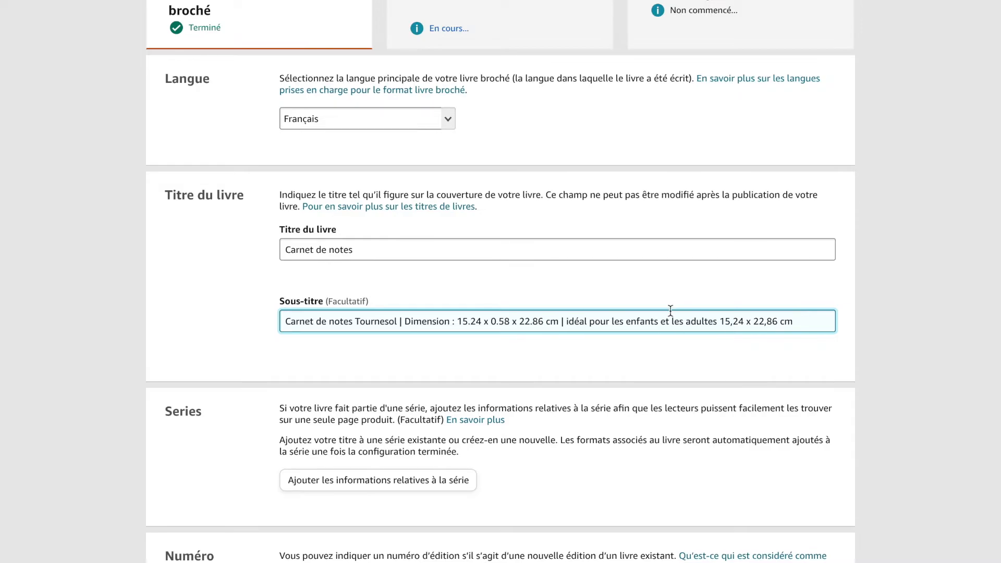
# Remove the dimensions from the end of the subtitle, and save the book information to continue to the content stage
pyautogui.moveTo(721, 322); pyautogui.dragTo(801, 322)
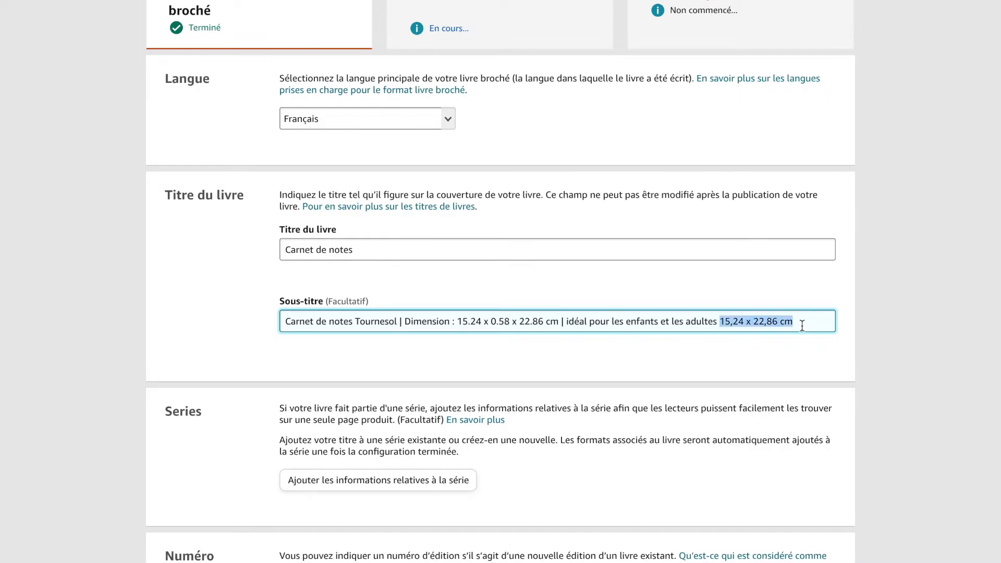
pyautogui.press('BackSpace')
pyautogui.scroll(-15, 666, 342)
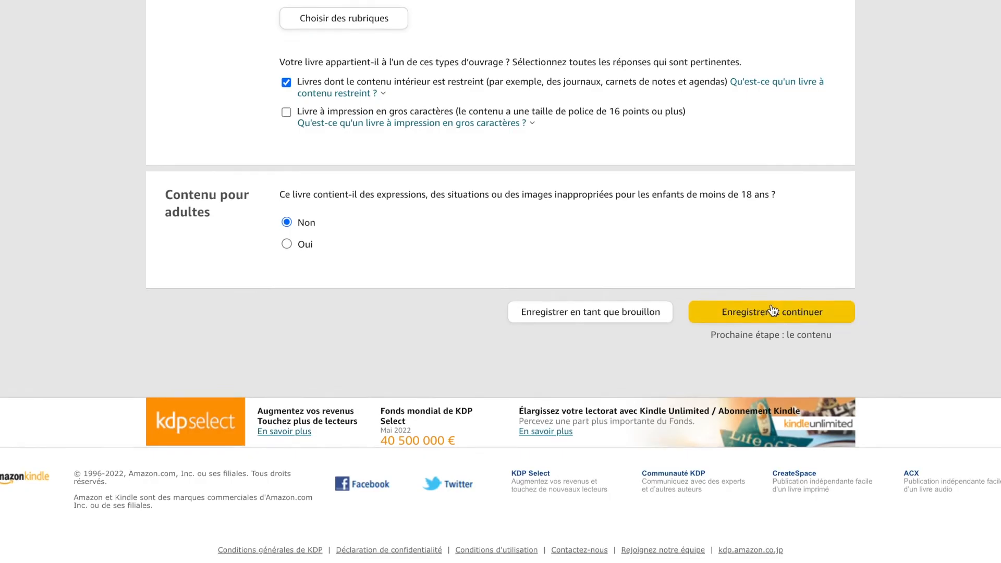
pyautogui.click(763, 311)
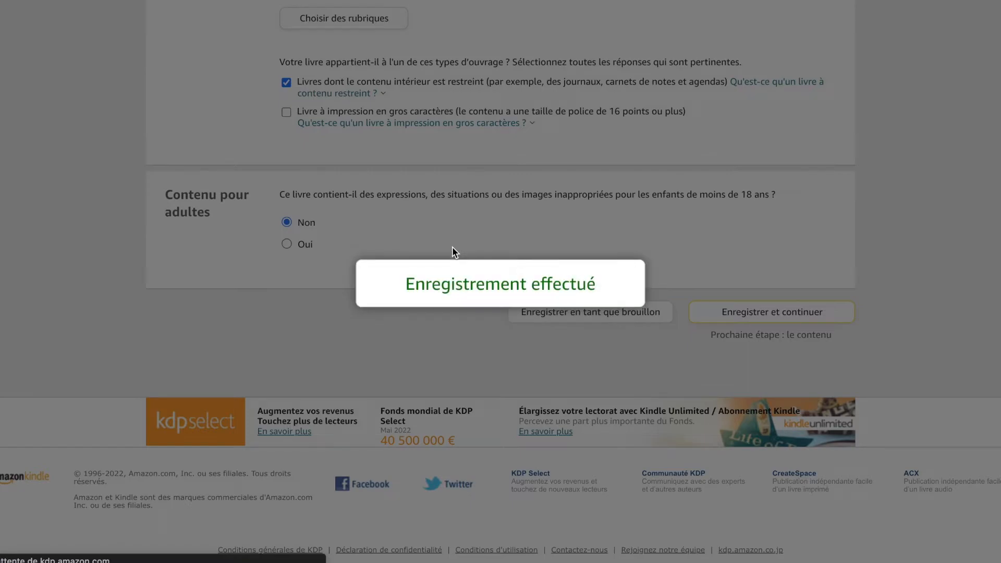
# Upload "Interieur canet de notes Broché.pdf" from the KDP folder as the paperback's manuscript
pyautogui.scroll(-3, 350, 327)
pyautogui.scroll(-10, 350, 328)
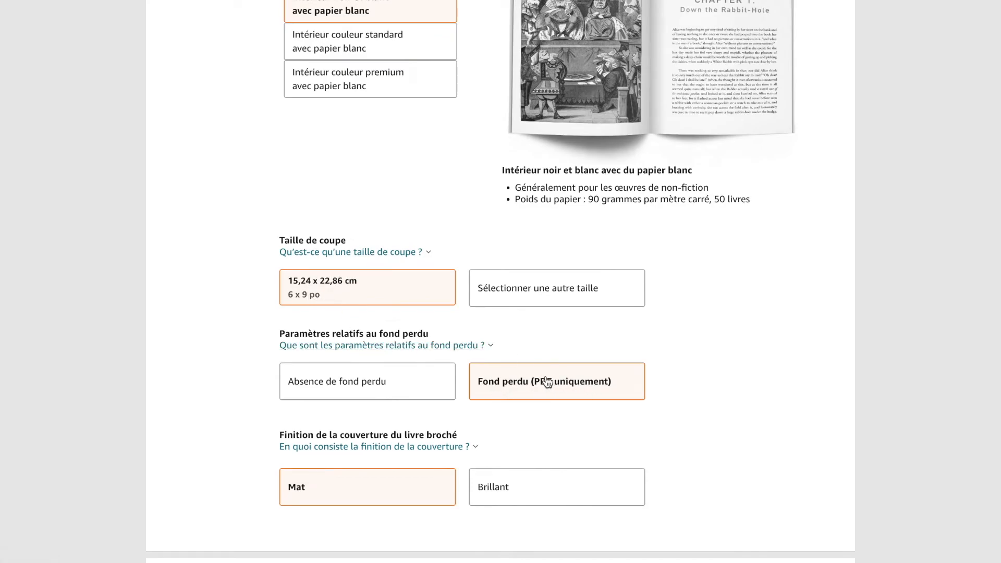
pyautogui.scroll(-3, 581, 398)
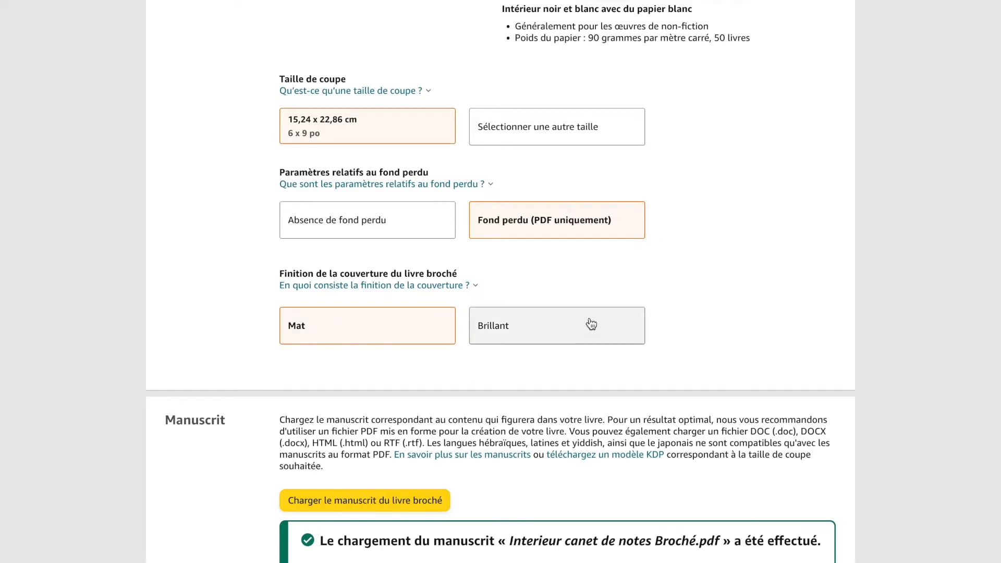
pyautogui.scroll(-1, 422, 331)
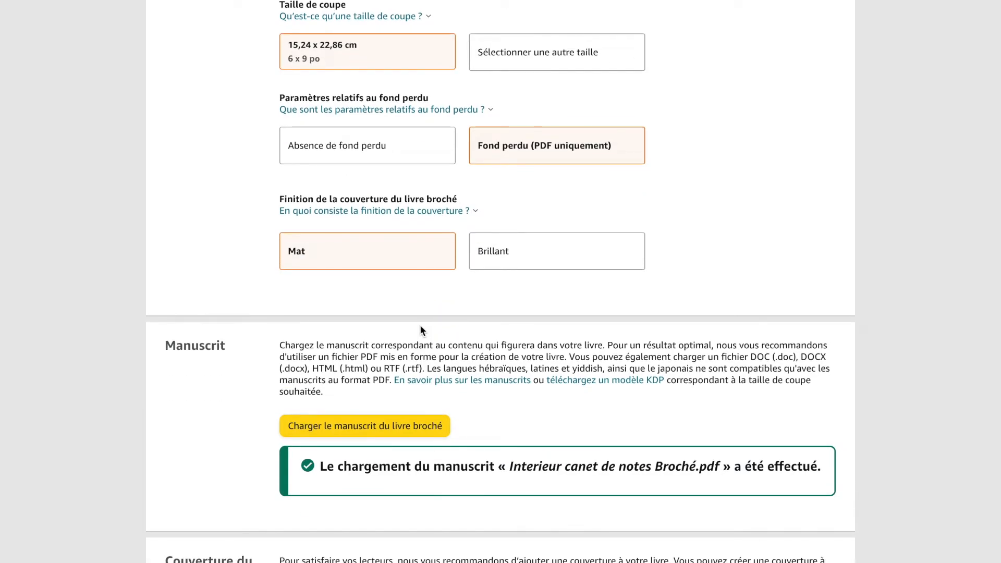
pyautogui.scroll(-1, 422, 331)
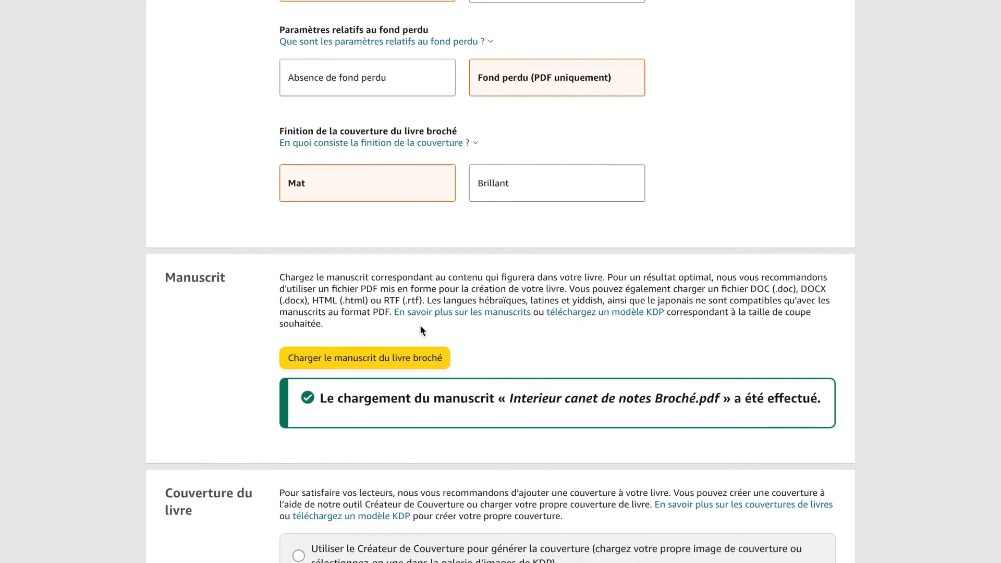
pyautogui.click(402, 360)
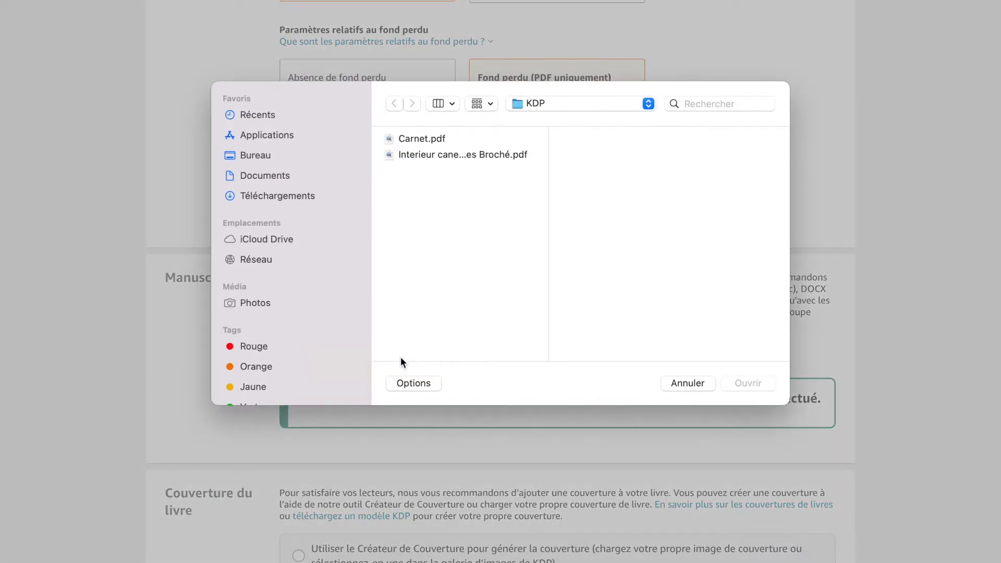
pyautogui.click(478, 152)
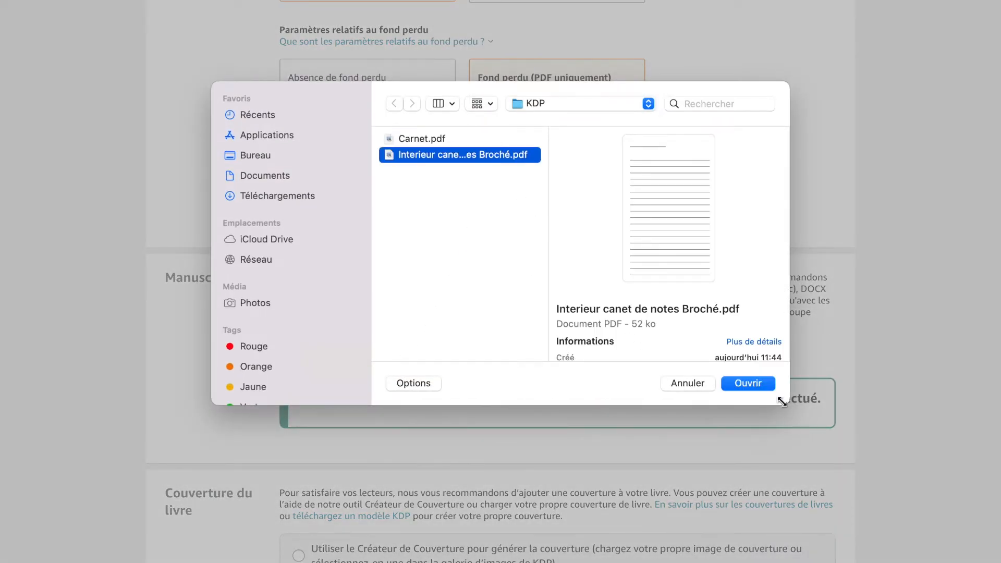
pyautogui.click(749, 384)
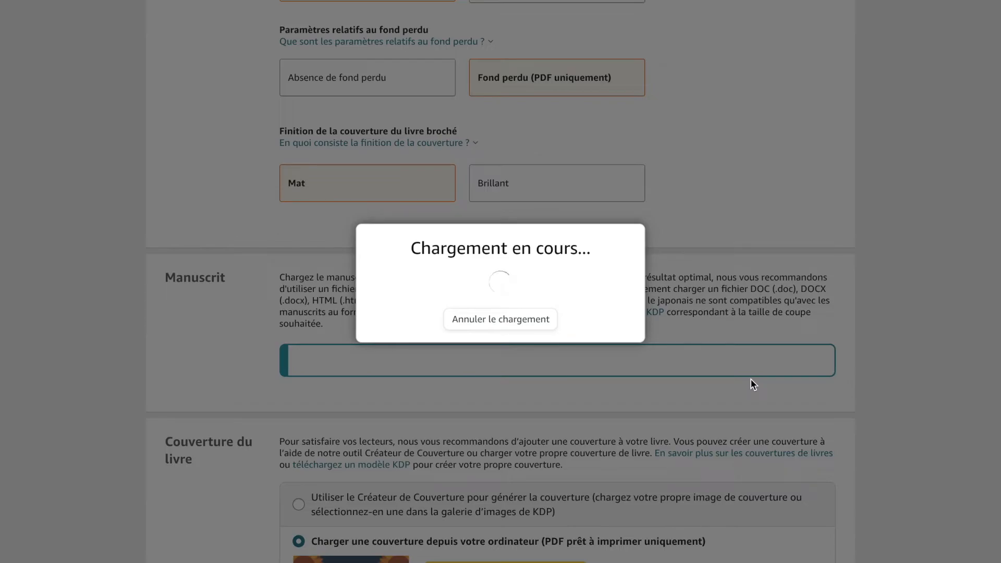
# Choose to upload a print-ready PDF cover from the computer, and upload "Carnet.pdf" as the paperback's cover
pyautogui.scroll(-6, 586, 345)
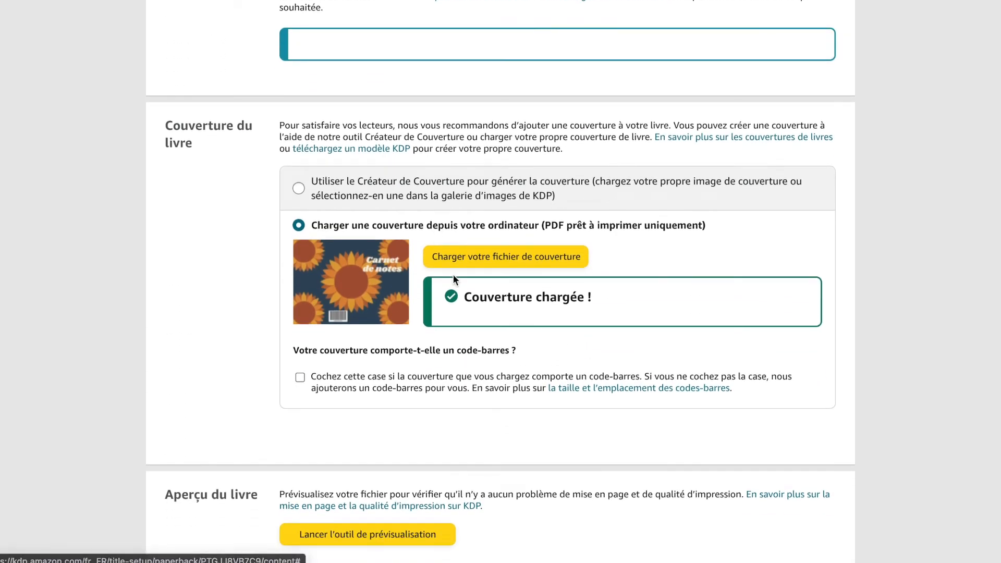
pyautogui.click(298, 189)
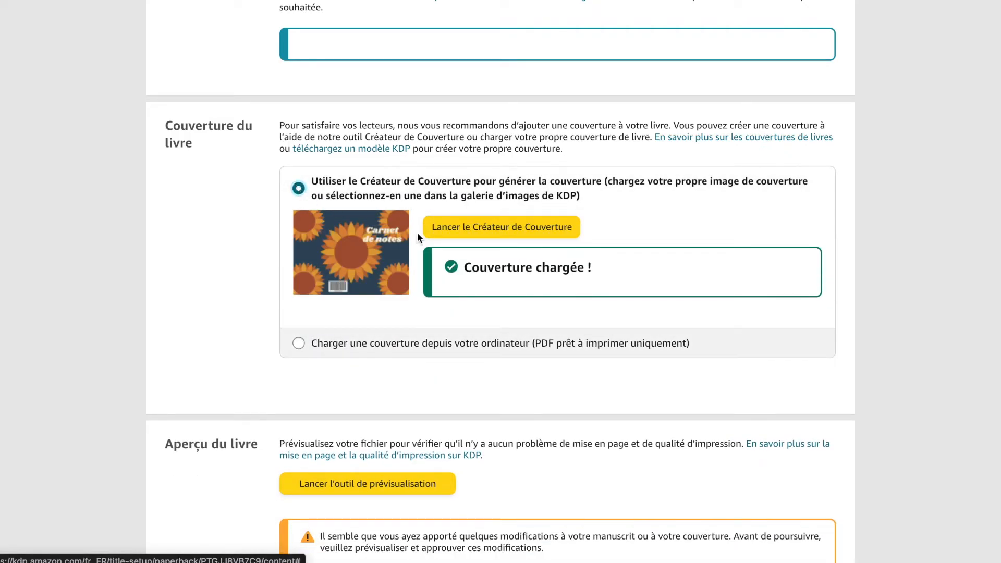
pyautogui.click(309, 345)
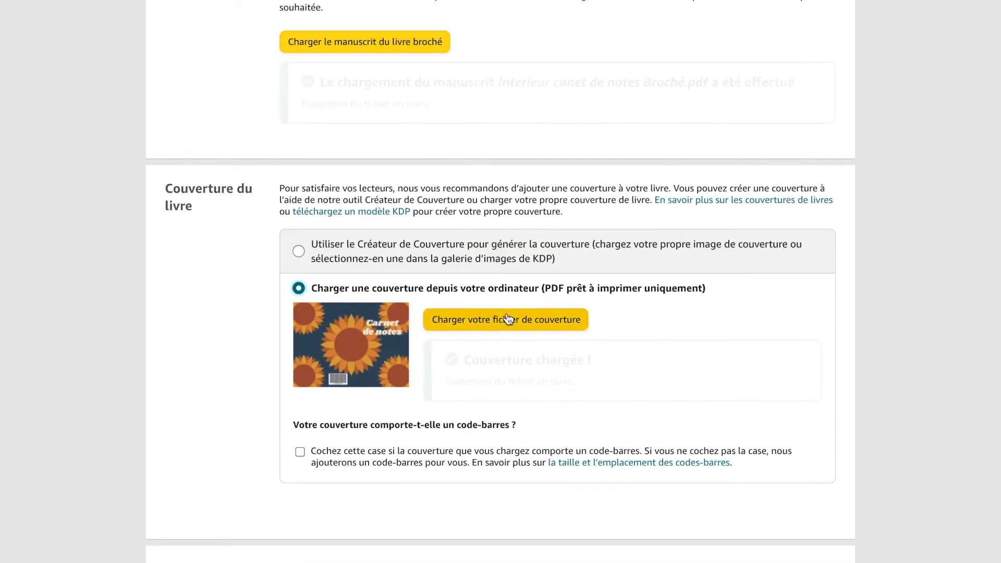
pyautogui.click(505, 320)
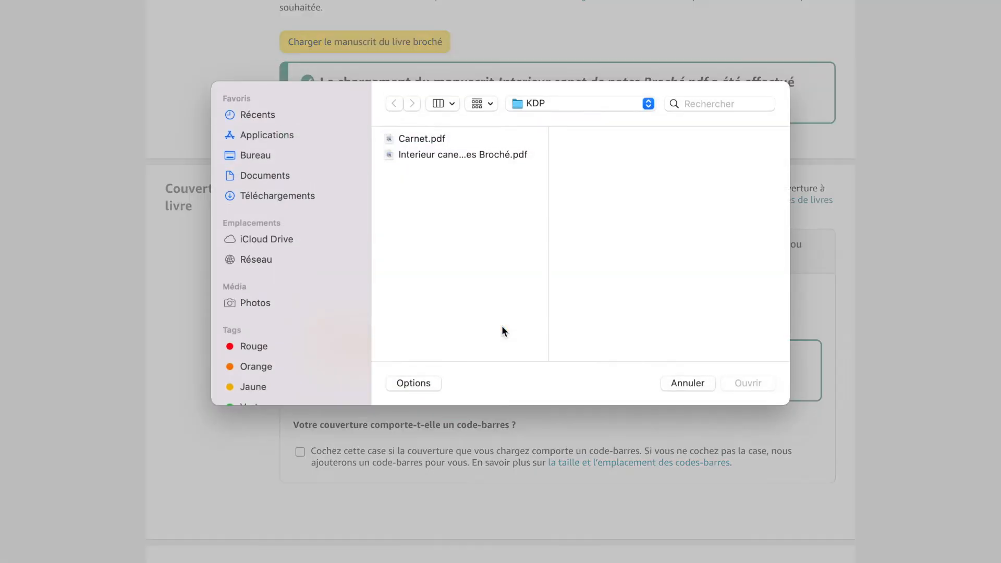
pyautogui.click(501, 139)
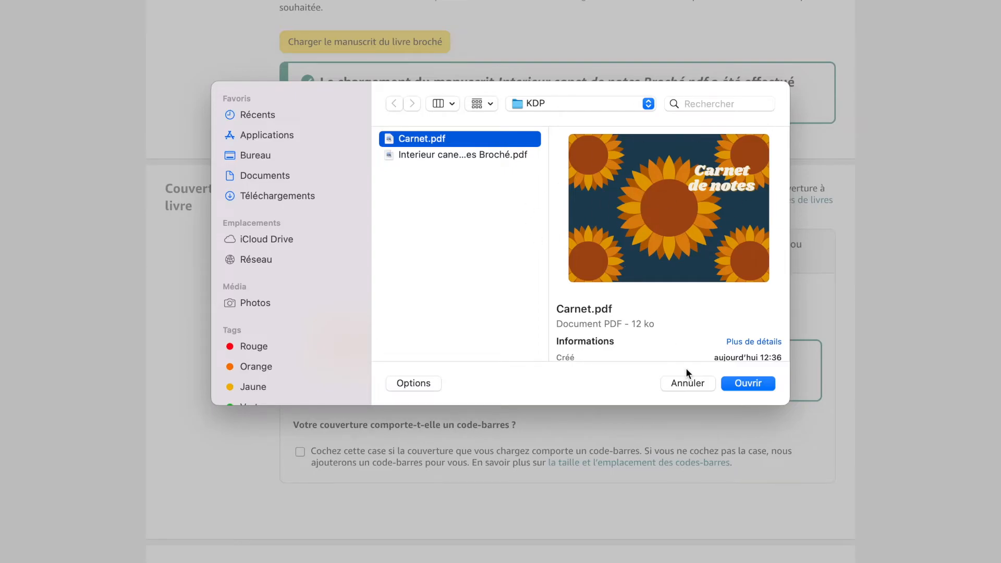
pyautogui.click(752, 384)
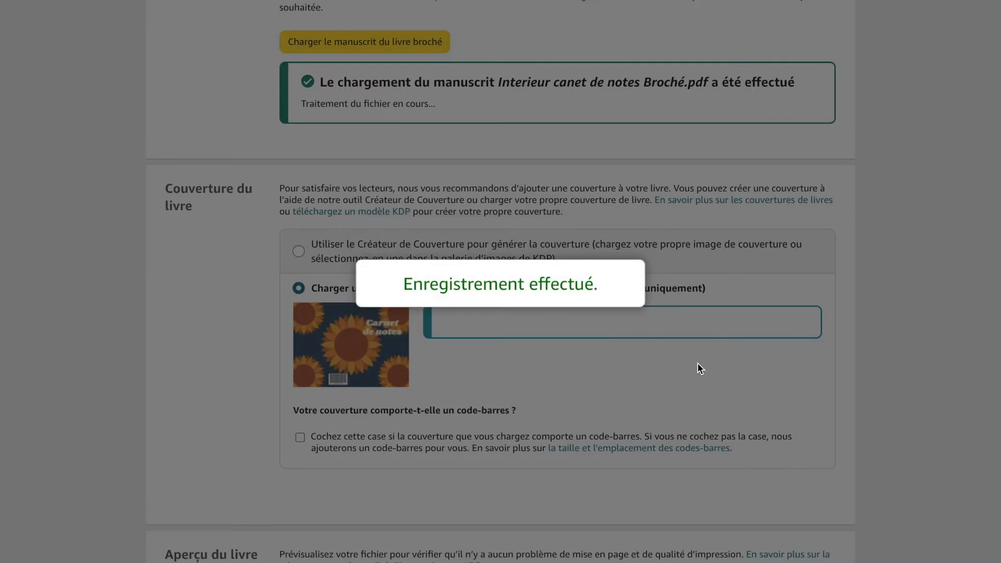
# Launch the print previewer for the notebook and approve the previewed book
pyautogui.scroll(-4, 698, 364)
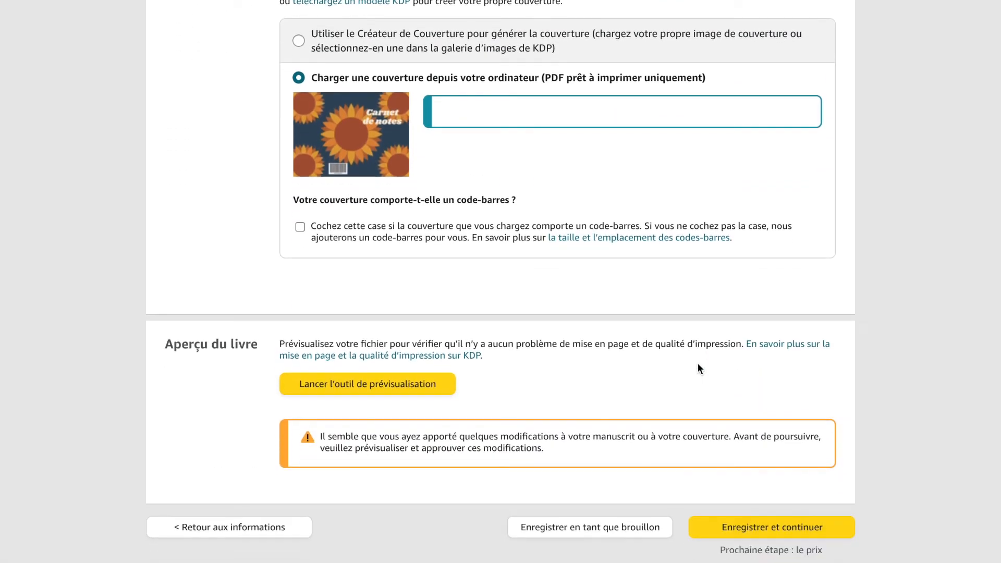
pyautogui.scroll(2, 698, 363)
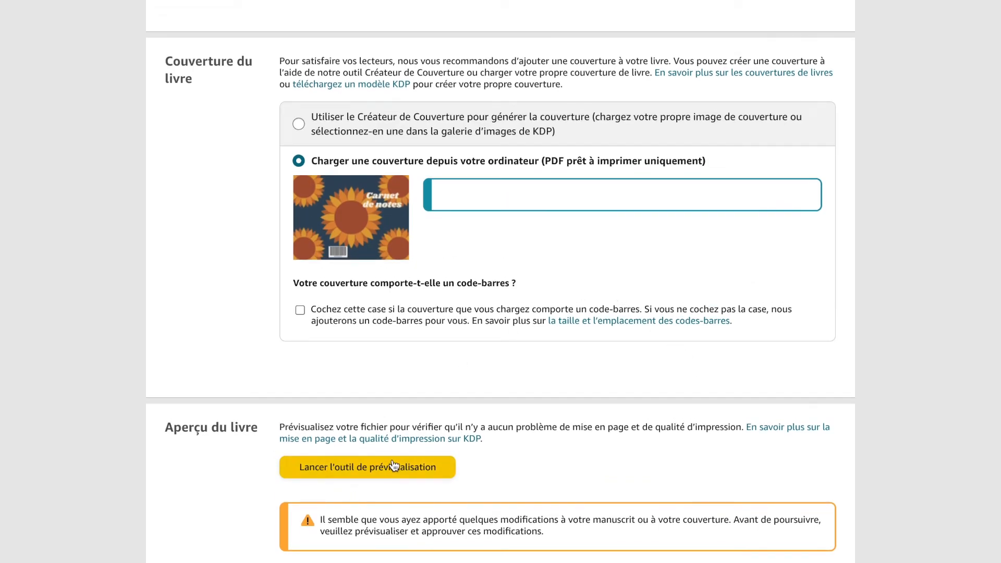
pyautogui.scroll(-2, 393, 465)
pyautogui.click(412, 376)
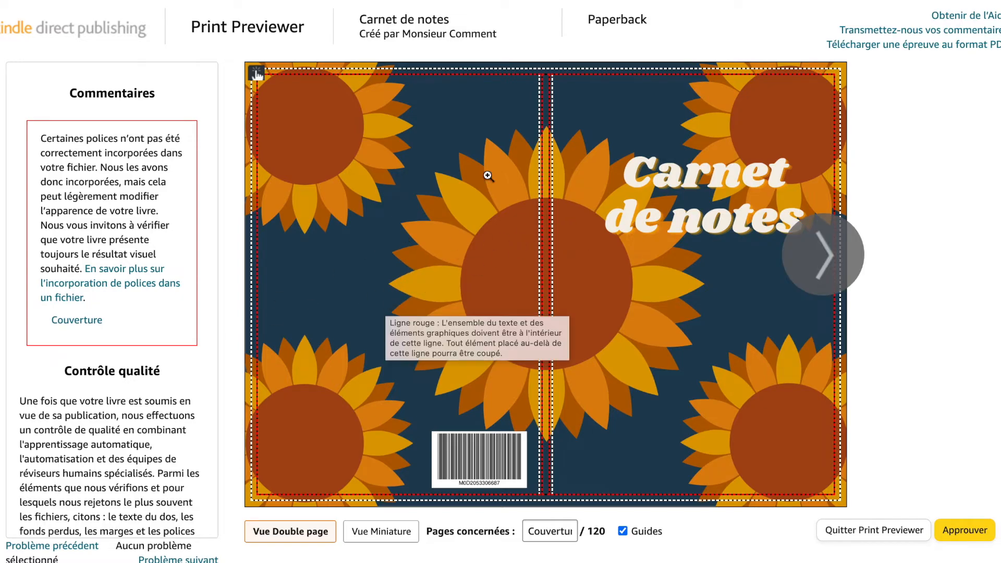
pyautogui.click(965, 531)
# Save the paperback's content and continue to the pricing stage
pyautogui.scroll(-20, 759, 462)
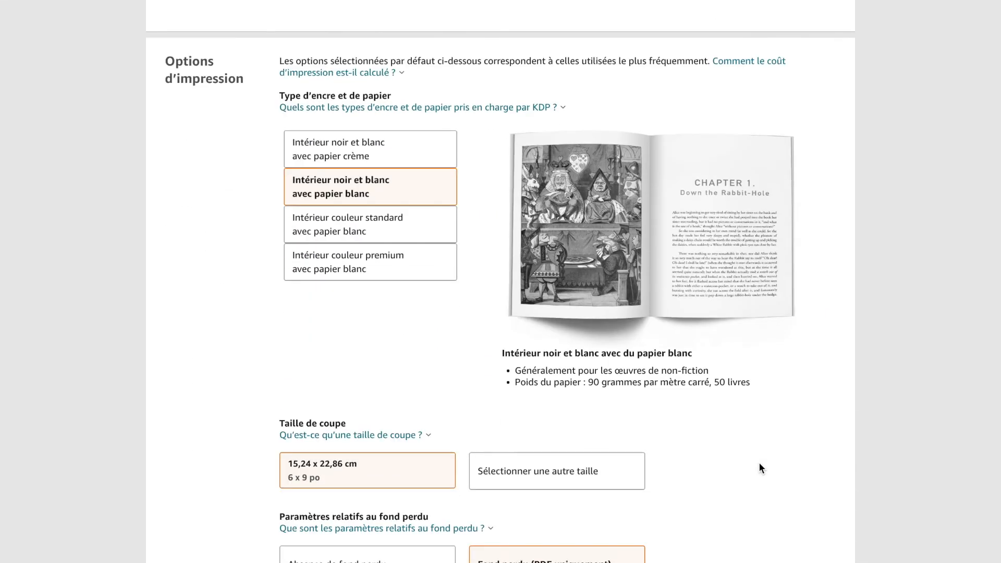
pyautogui.scroll(-5, 759, 462)
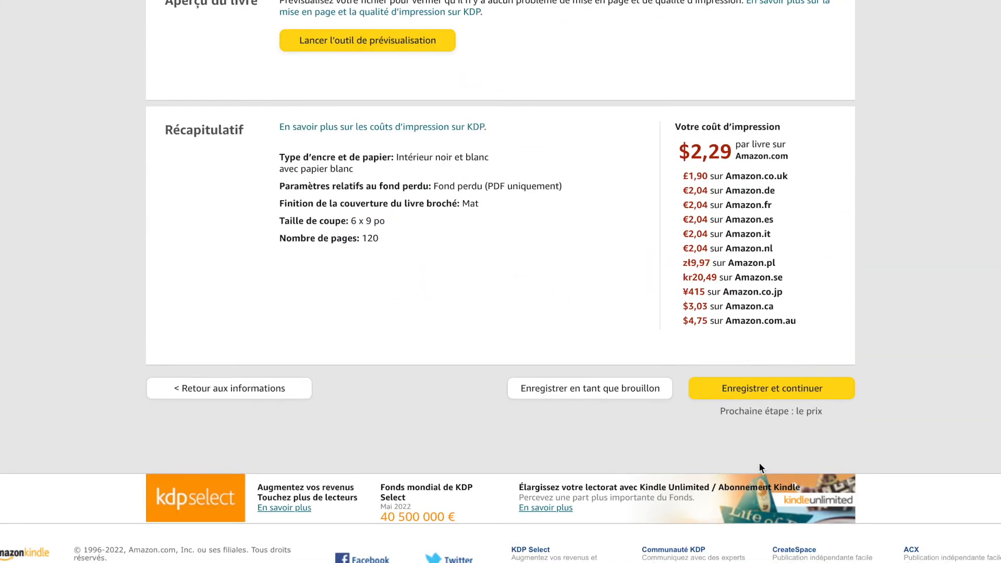
pyautogui.click(765, 389)
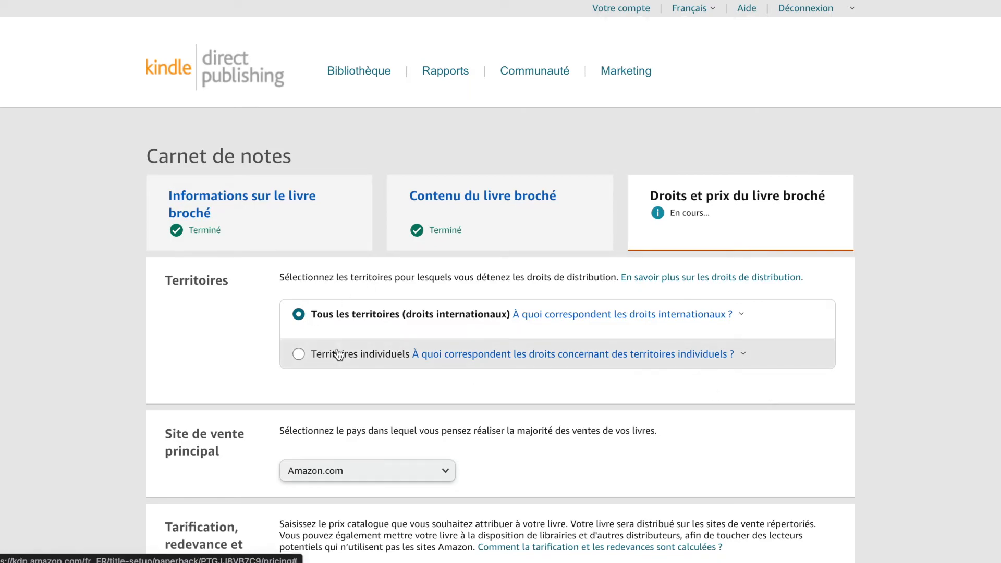
# Set the primary marketplace to Amazon.fr
pyautogui.scroll(-3, 477, 372)
pyautogui.scroll(-2, 477, 375)
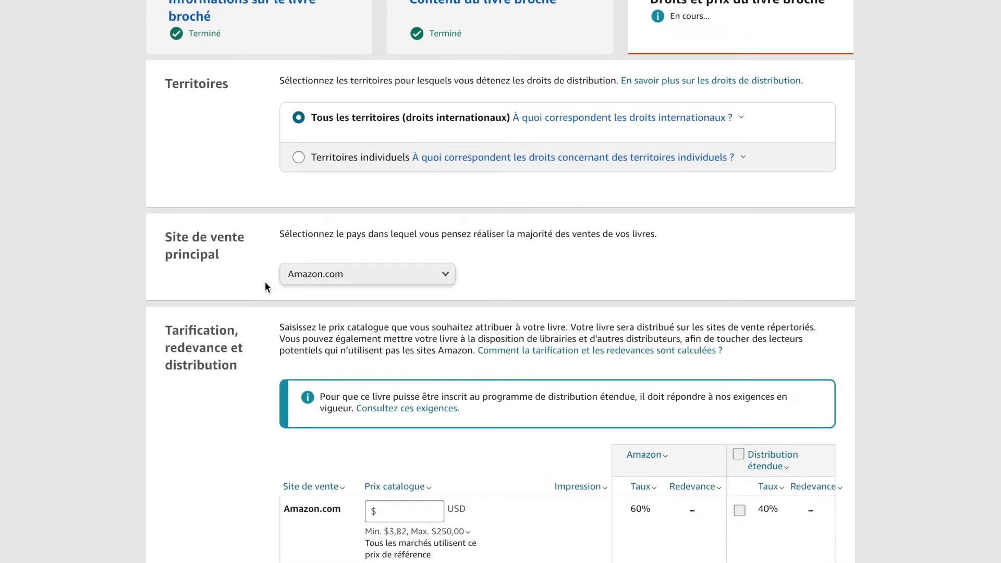
pyautogui.click(306, 276)
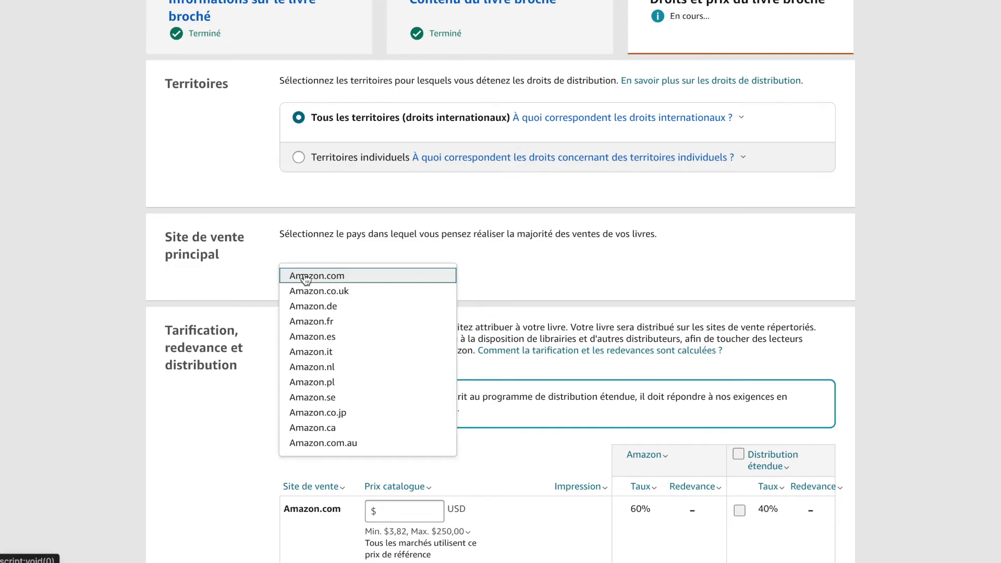
pyautogui.click(313, 321)
# Set the Amazon.fr list price to 6,99 EUR, using a comma as the decimal separator
pyautogui.scroll(-5, 462, 370)
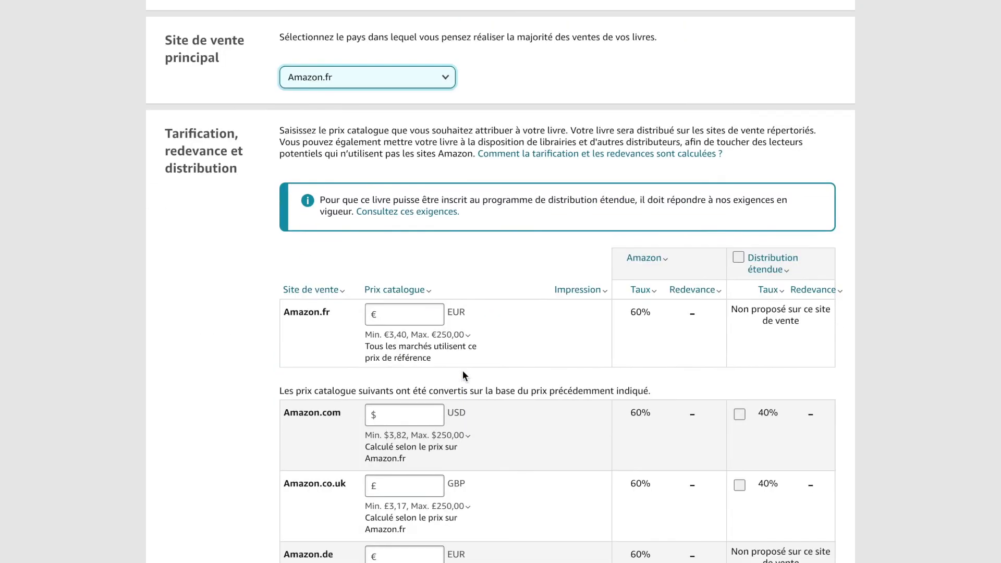
pyautogui.click(411, 312)
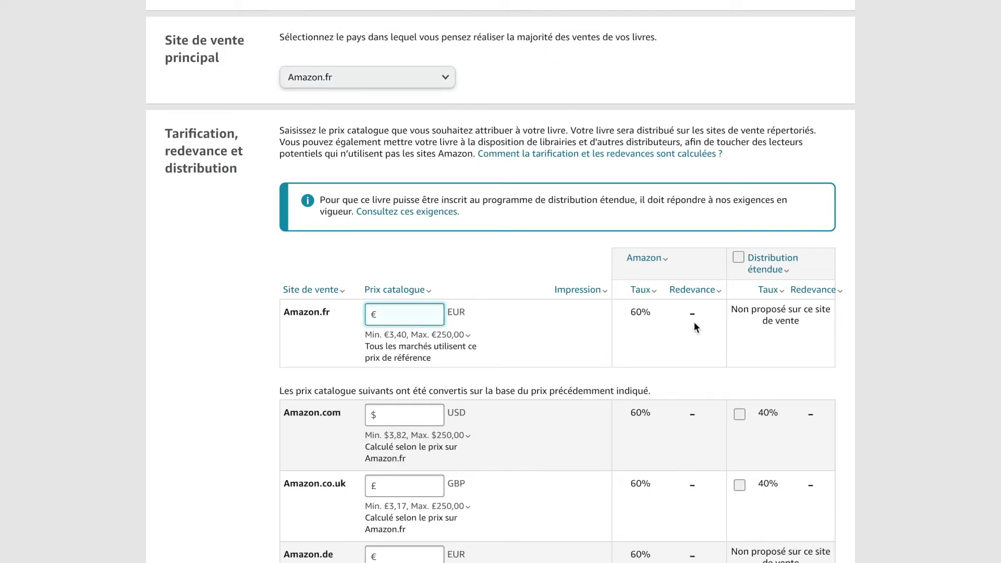
pyautogui.write('6.99')
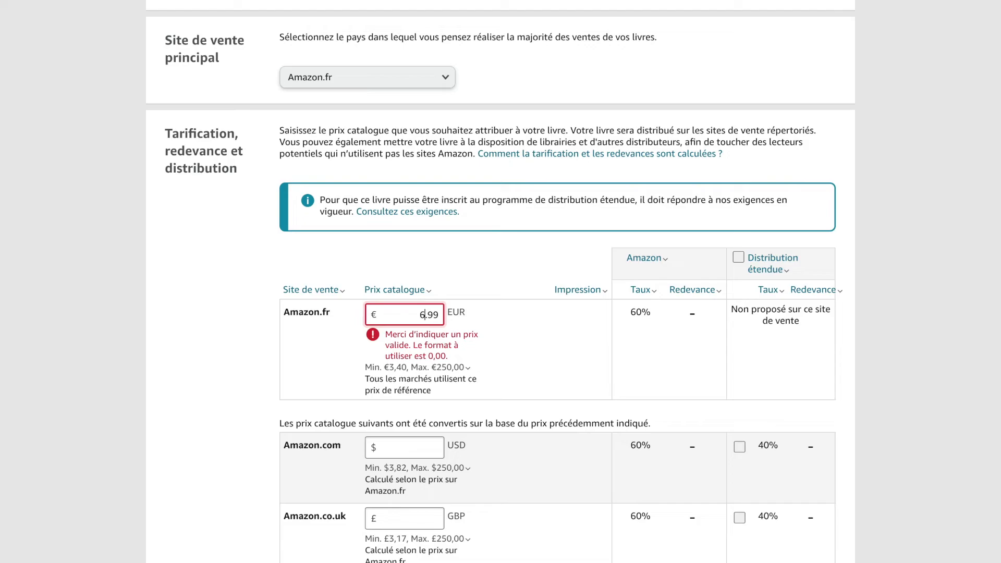
pyautogui.press('BackSpace')
pyautogui.write(',')
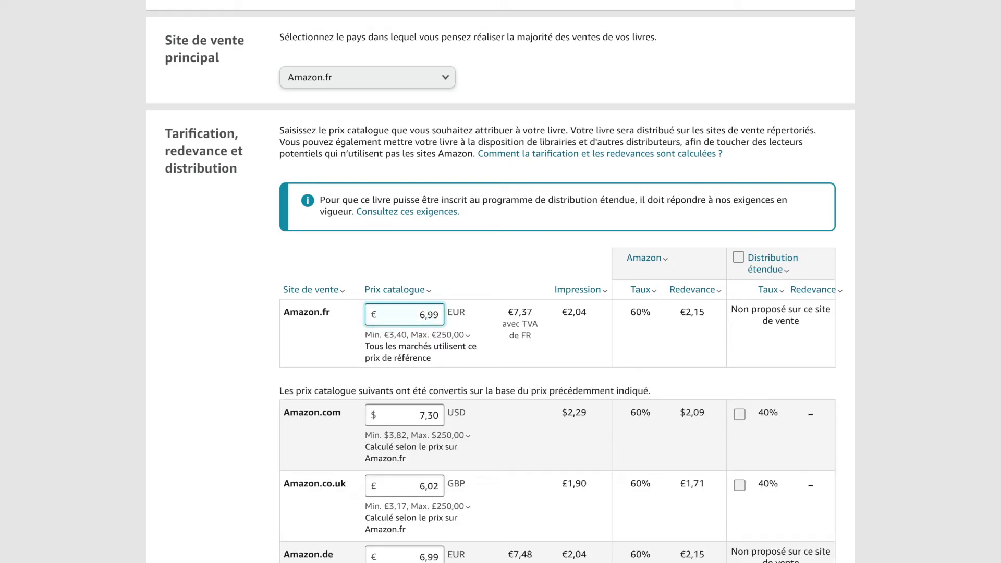
pyautogui.click(467, 335)
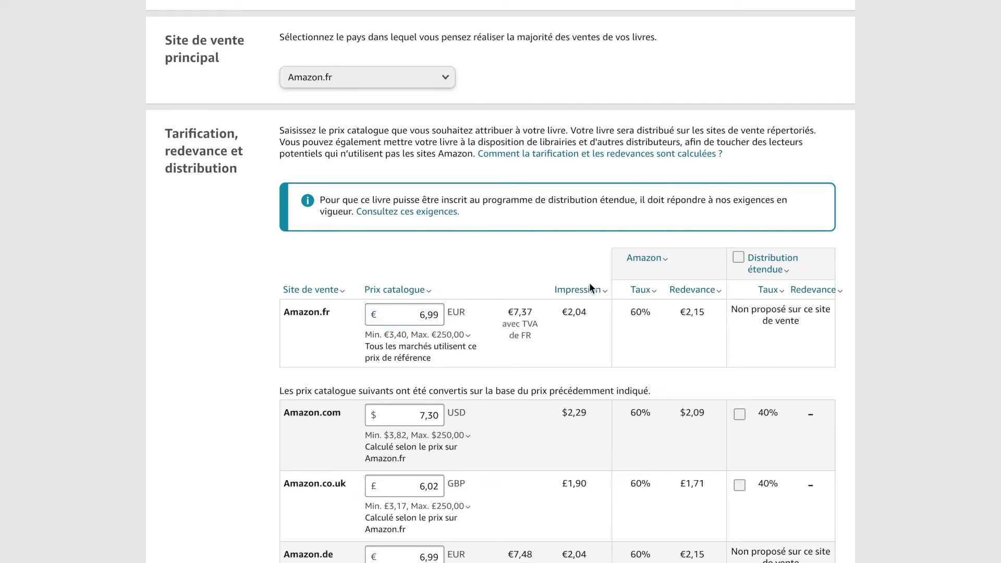
# Set the Amazon.com.au list price to 10,99 AUD
pyautogui.scroll(-7, 634, 398)
pyautogui.scroll(-10, 635, 398)
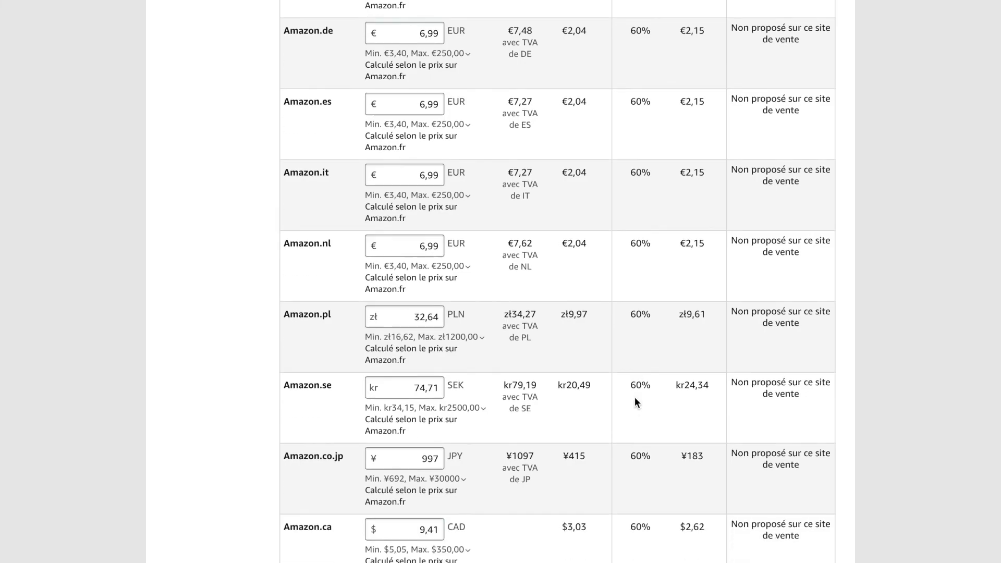
pyautogui.scroll(1, 635, 399)
pyautogui.click(436, 280)
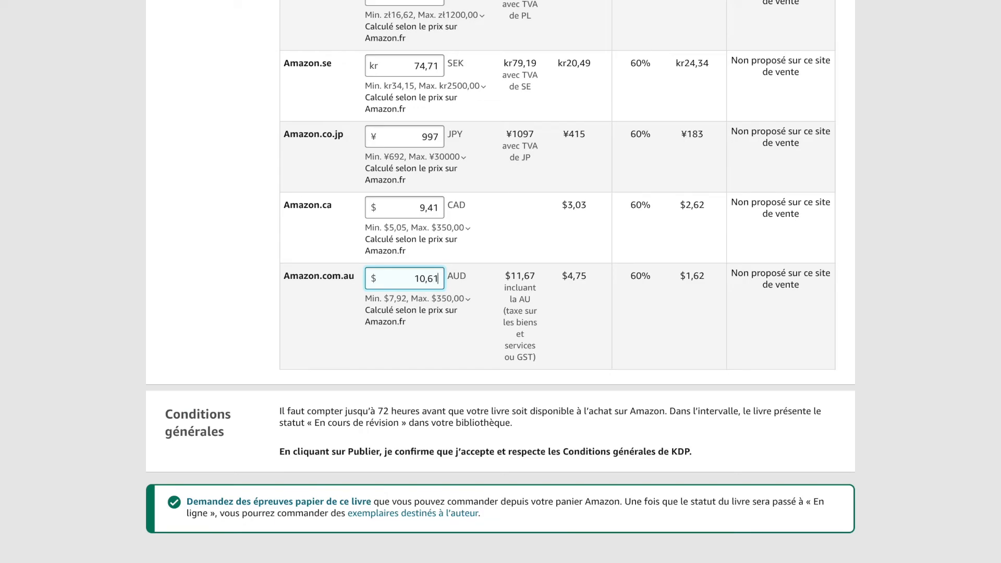
pyautogui.press('BackSpace')
pyautogui.press('BackSpace')
pyautogui.write('99')
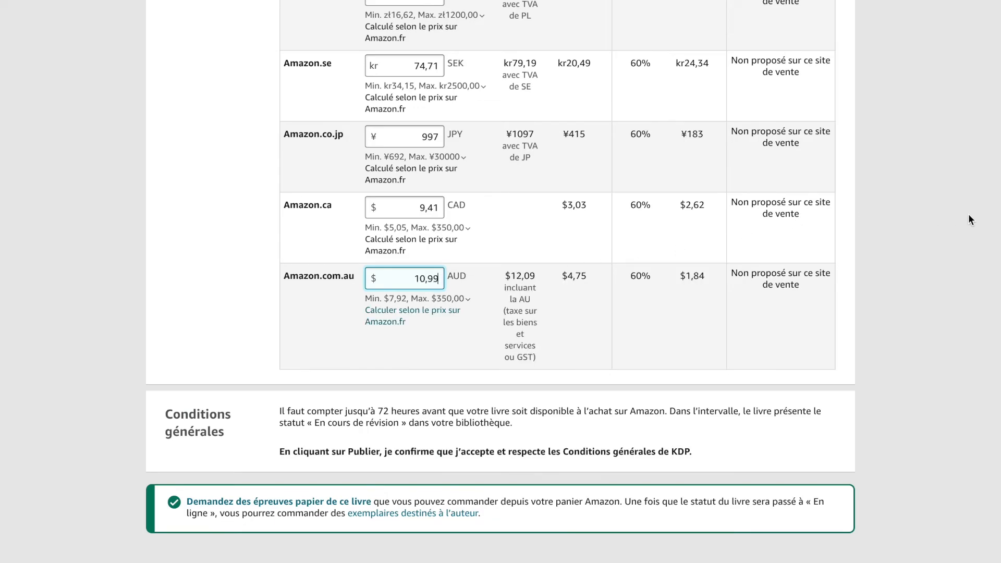
pyautogui.click(954, 222)
# Close the minimum list price note, check the prices across the marketplaces, and publish the paperback
pyautogui.scroll(15, 954, 221)
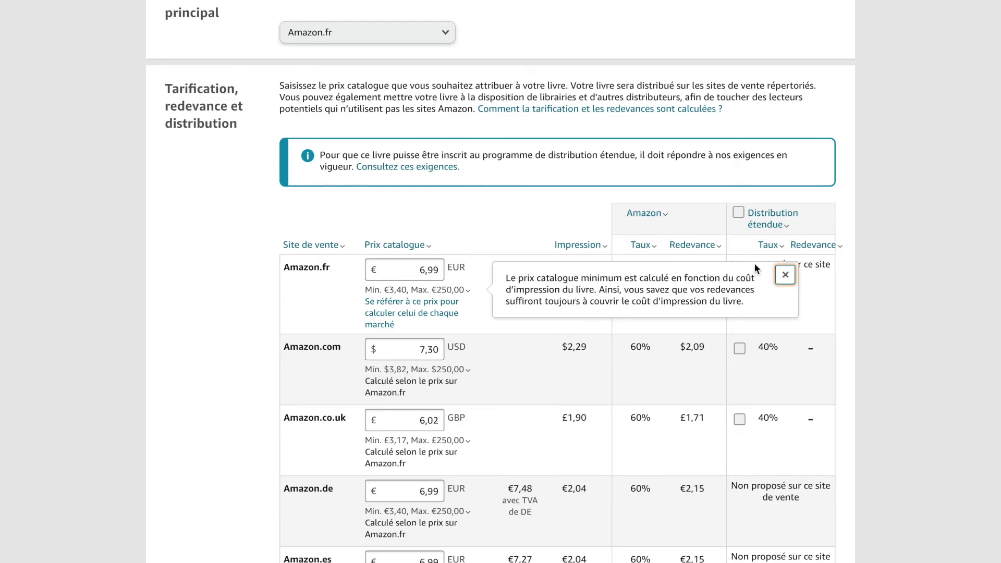
pyautogui.click(160, 324)
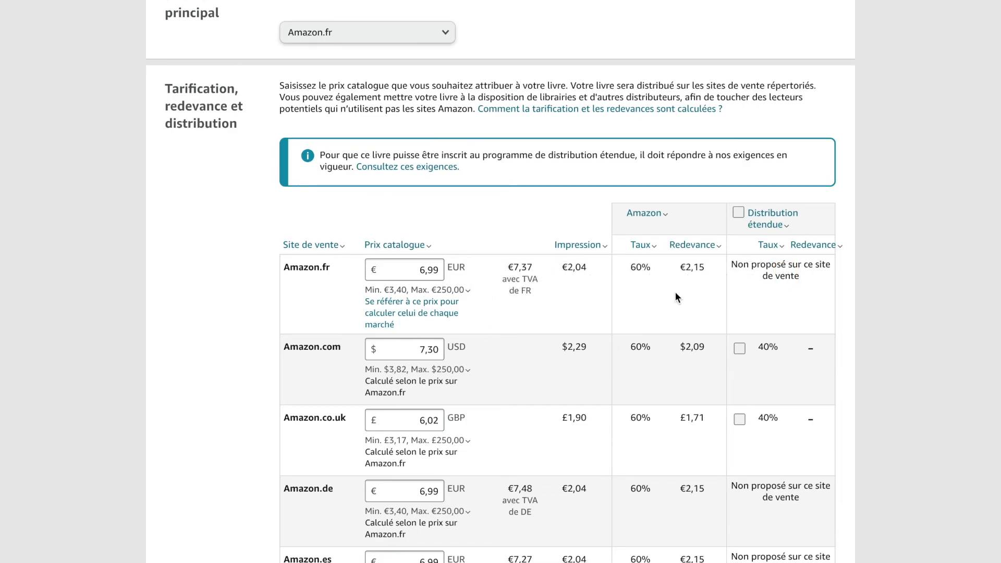
pyautogui.scroll(-15, 744, 289)
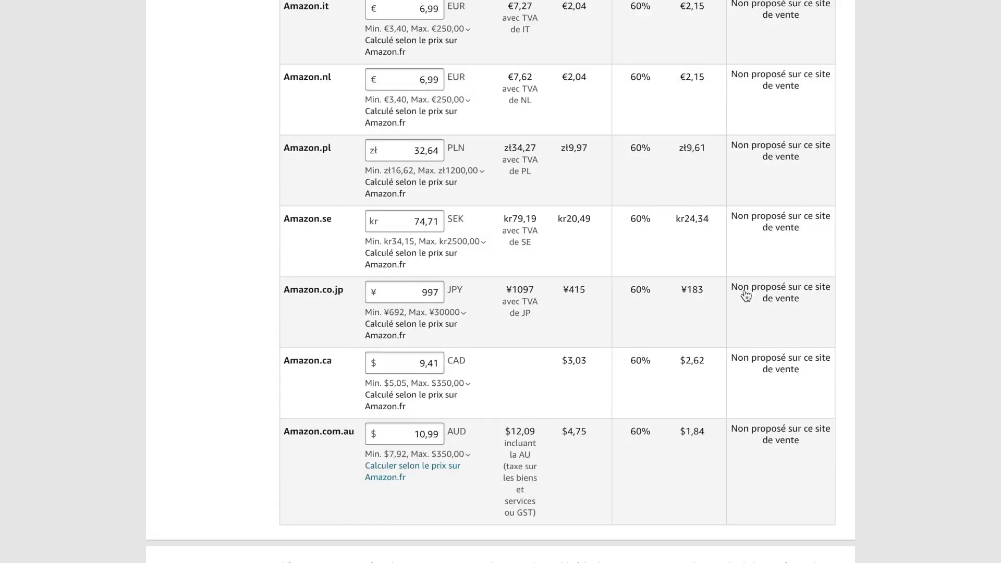
pyautogui.scroll(10, 744, 289)
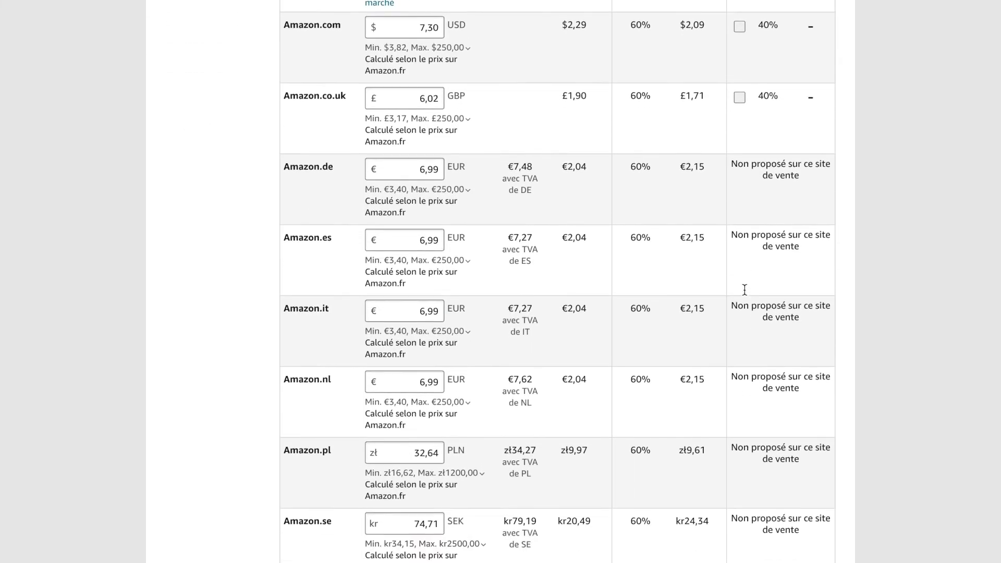
pyautogui.scroll(-8, 744, 289)
pyautogui.scroll(-5, 744, 289)
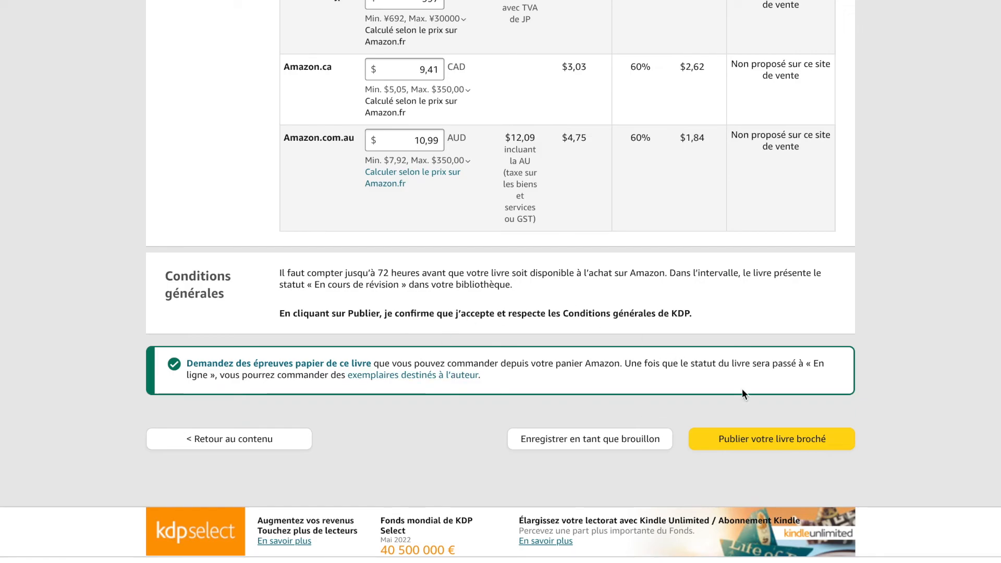
pyautogui.click(747, 438)
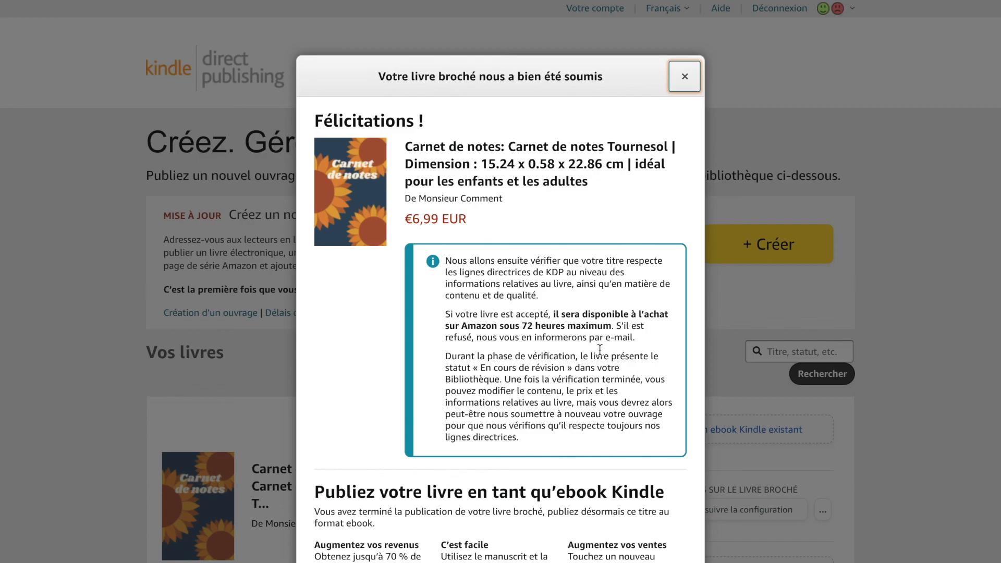
pyautogui.scroll(-1, 561, 254)
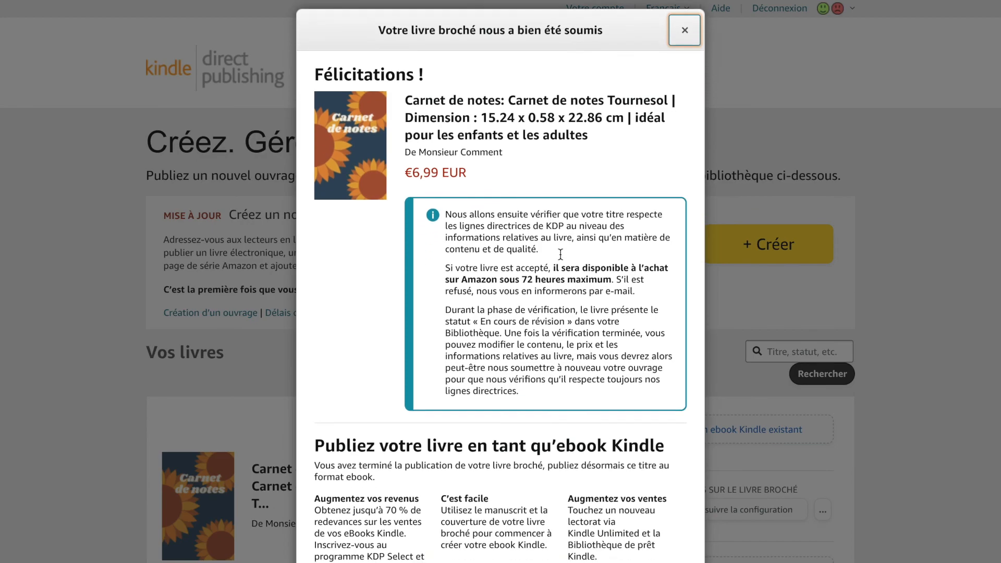